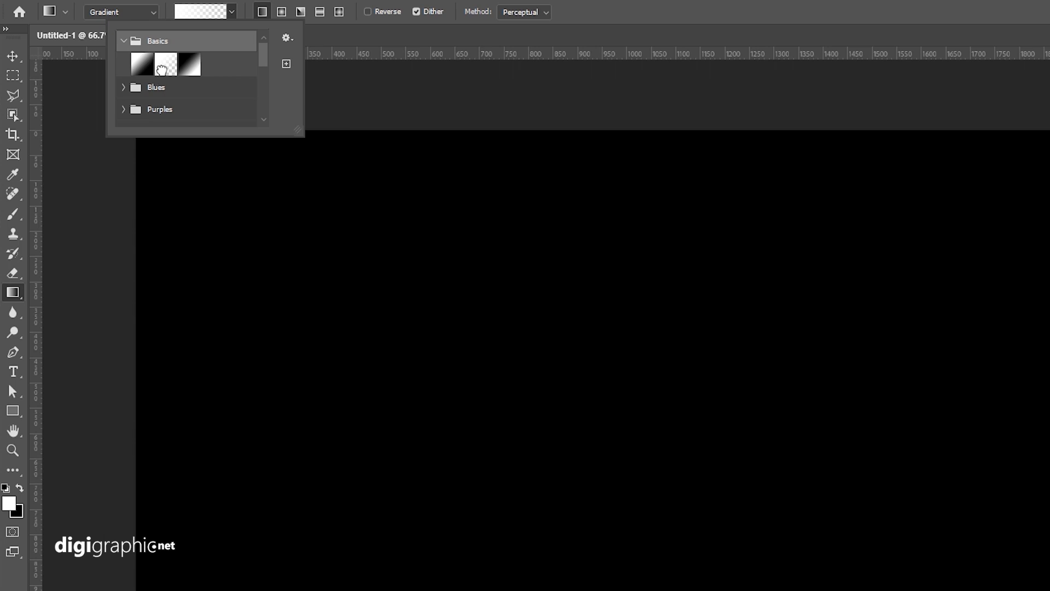
Step: Draw a white-to-transparent radial gradient fill from the canvas centre and lower its layer opacity to 9%
click(162, 69)
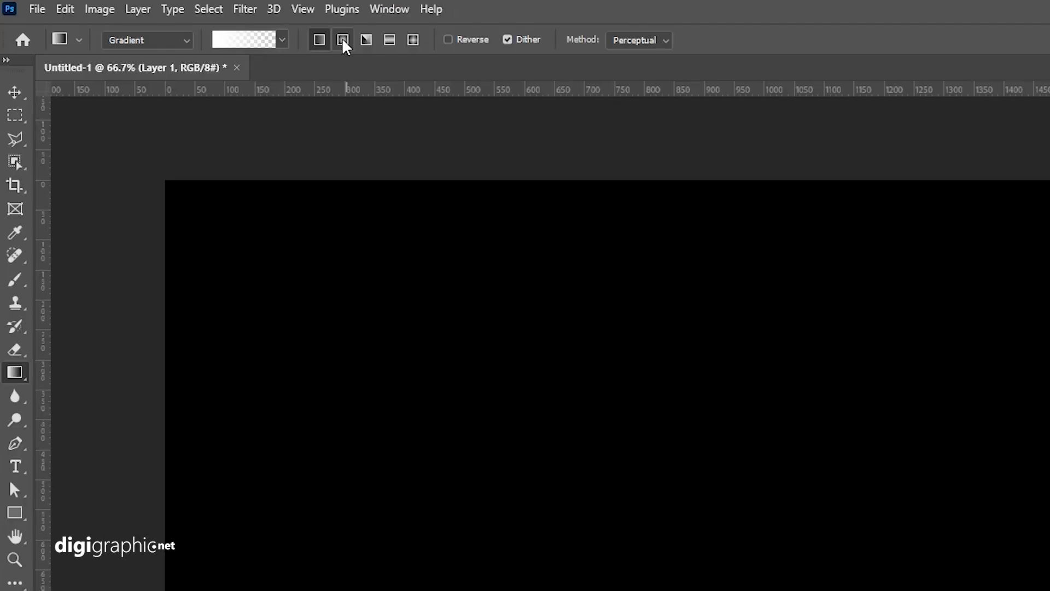
click(342, 40)
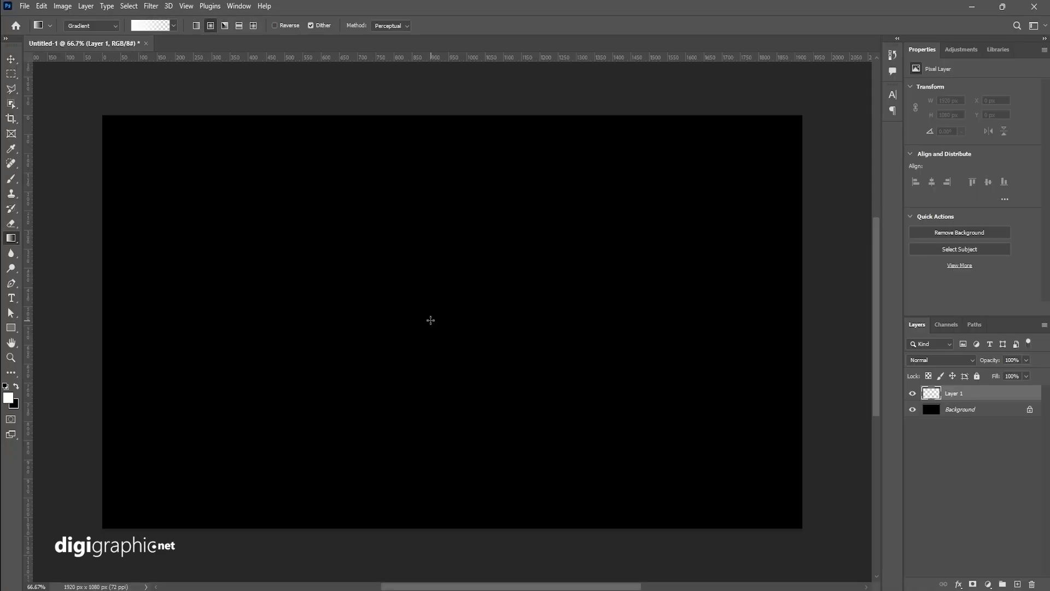
drag(706, 499, 709, 432)
drag(432, 271, 411, 122)
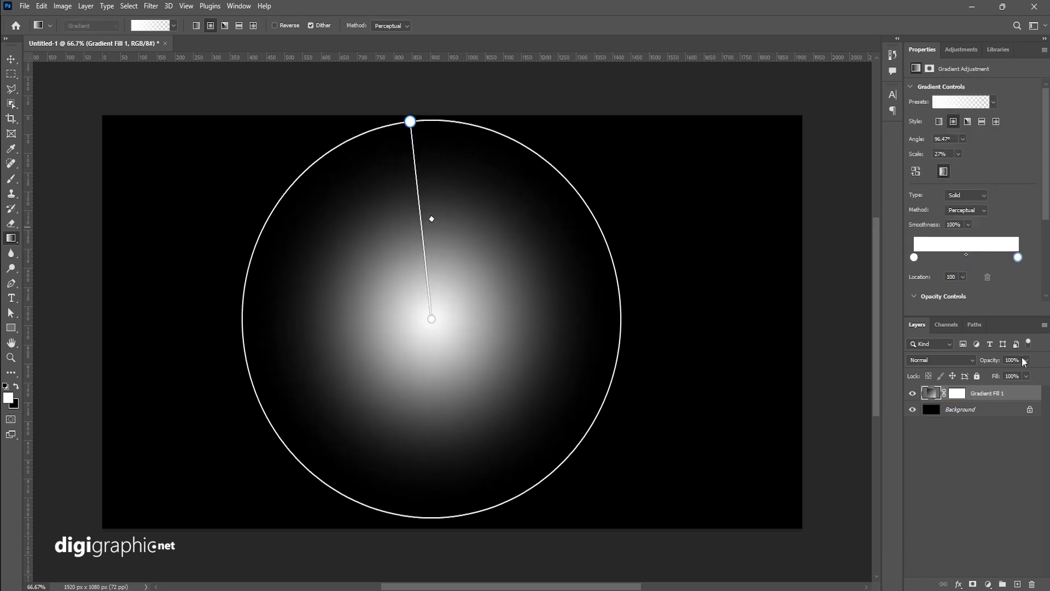
click(987, 374)
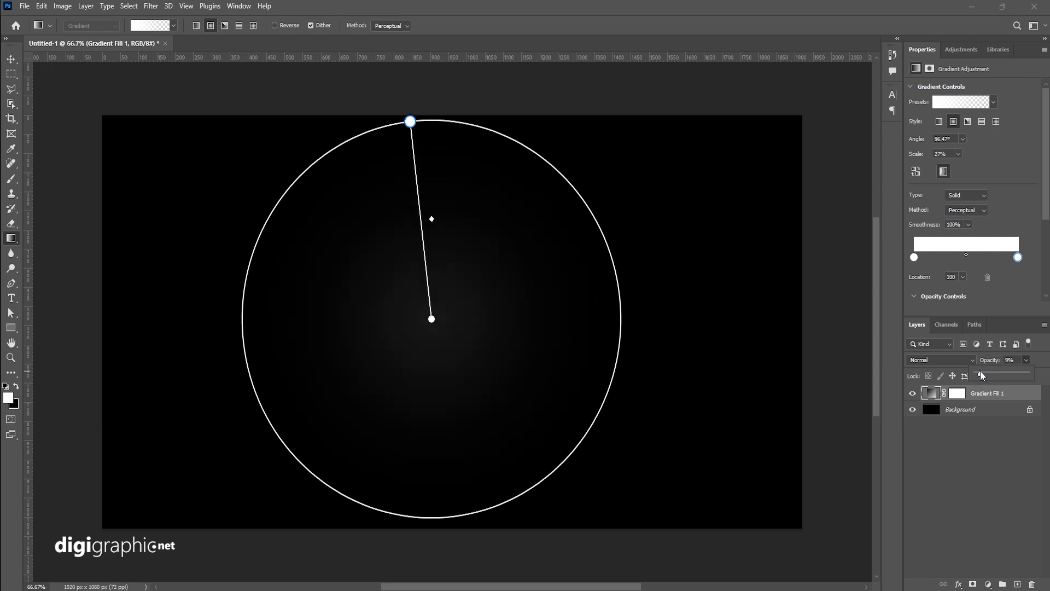
Step: Add a Segoe UI Black Italic text layer reading PERSIAN GULF on two lines near the canvas centre
click(11, 59)
drag(442, 256, 462, 254)
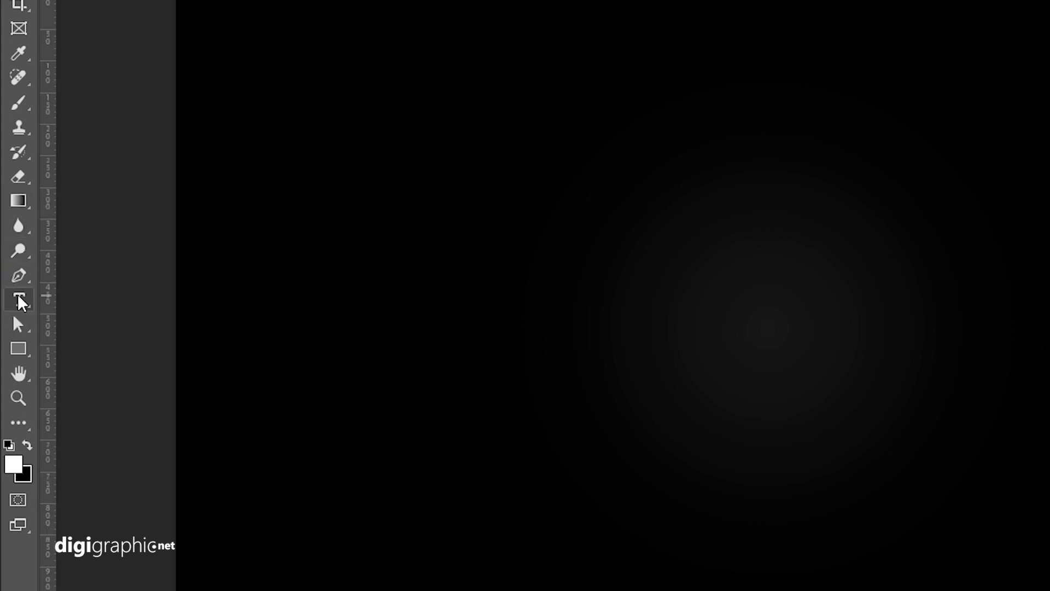
click(19, 298)
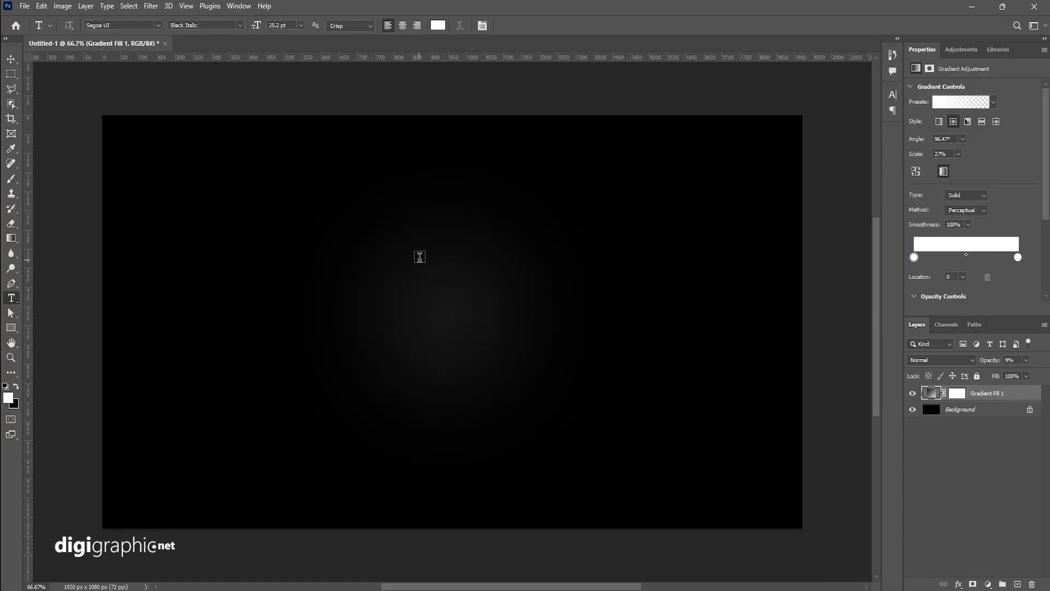
click(420, 256)
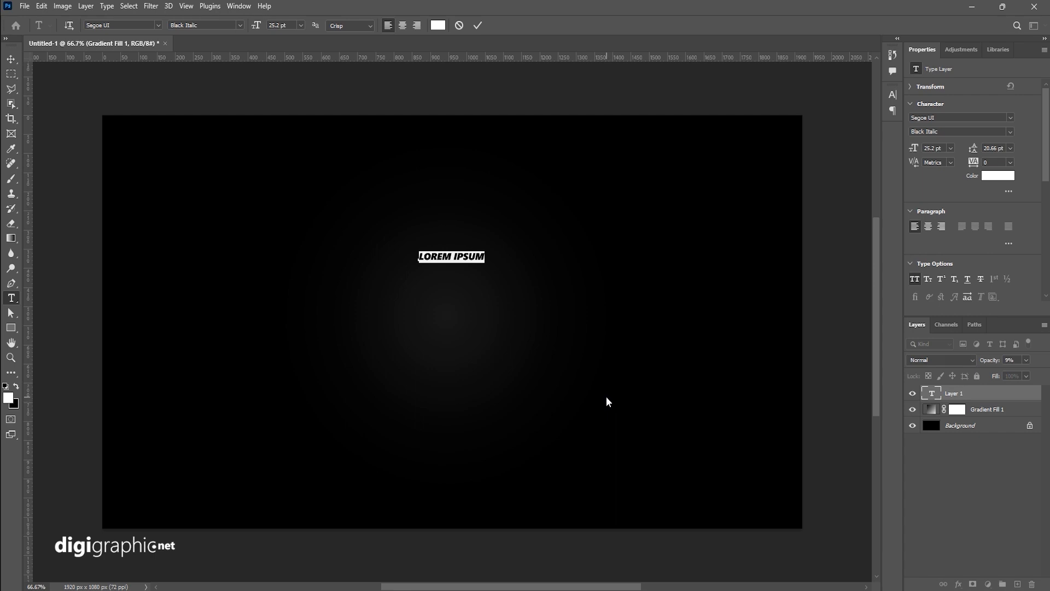
key(BackSpace)
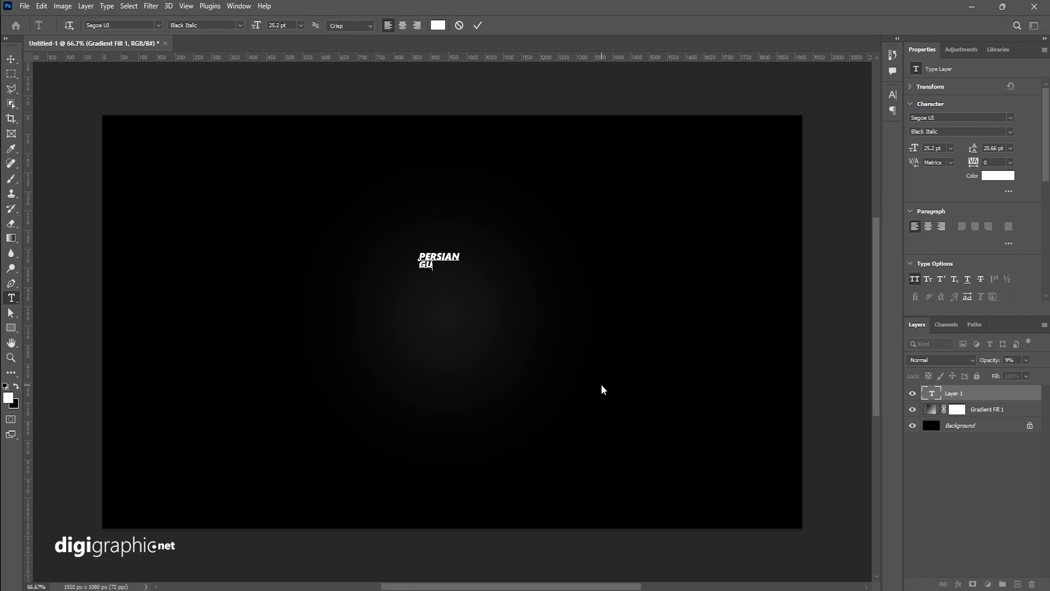
key(ctrl+a)
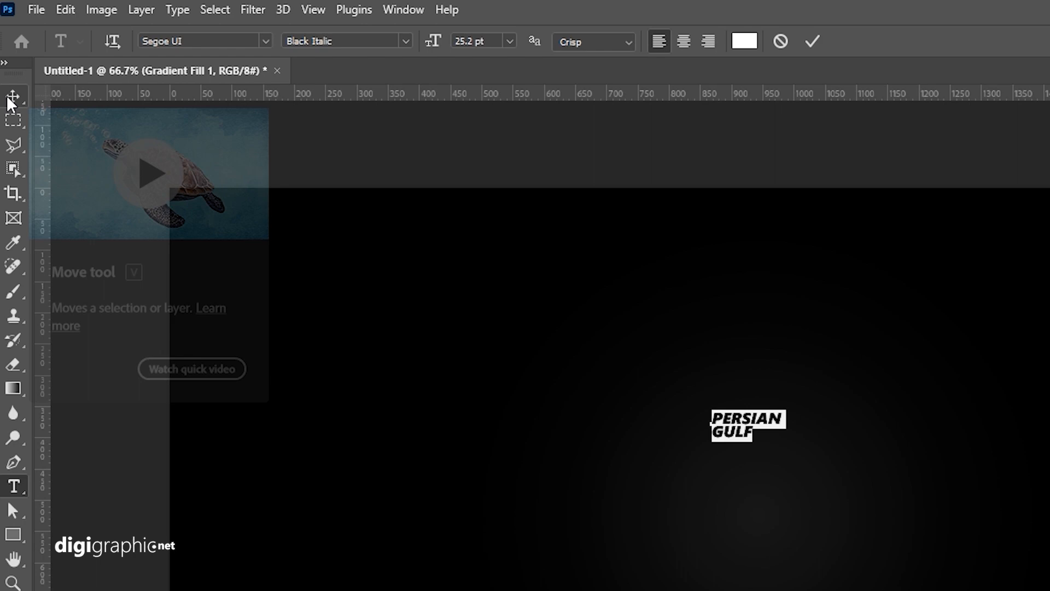
click(11, 59)
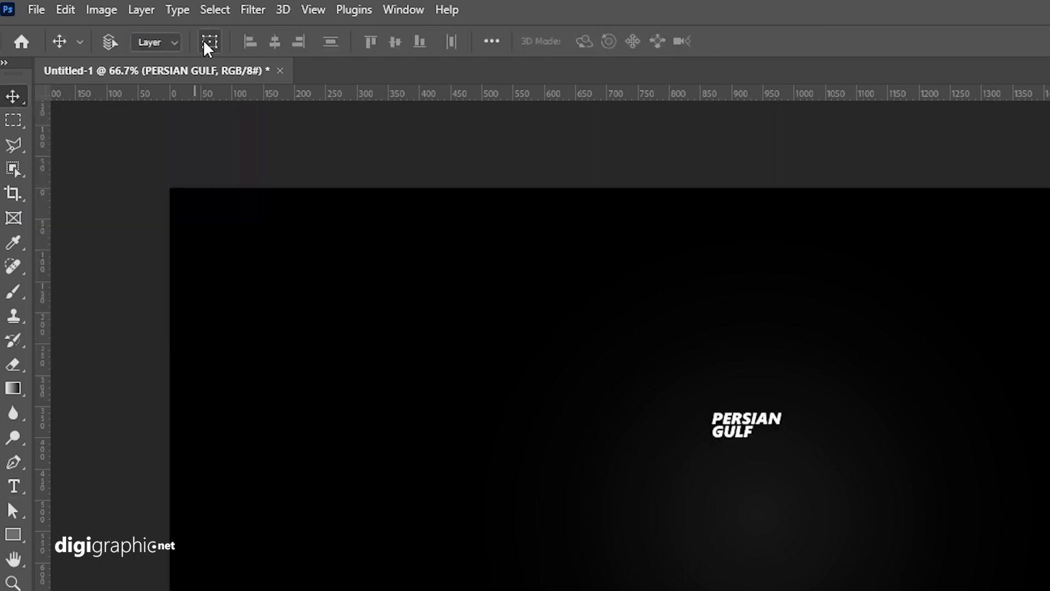
Step: Scale the text up to about 209 pt and centre it on the canvas
click(207, 44)
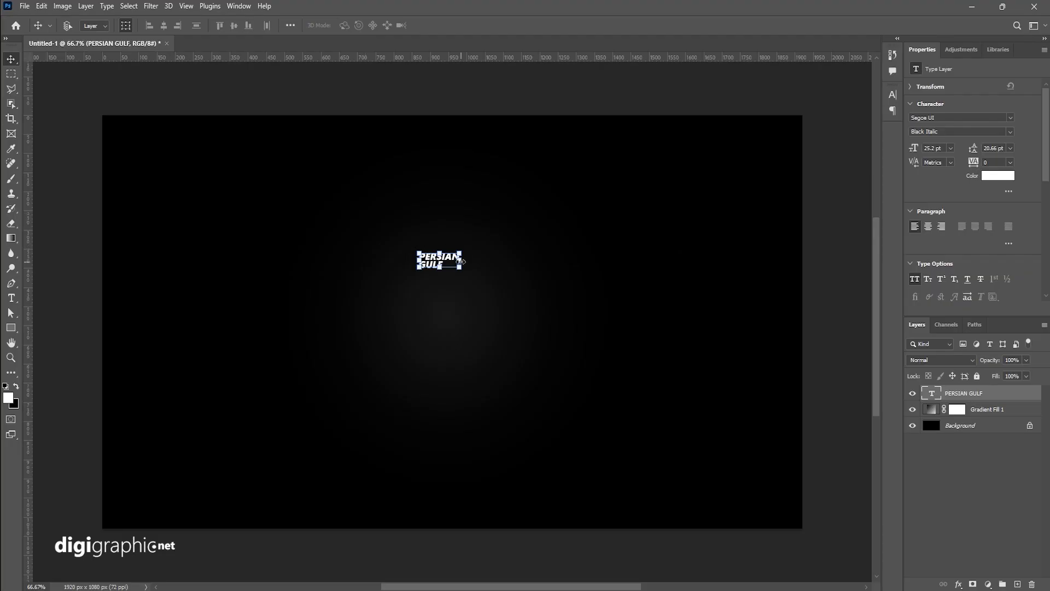
drag(461, 262, 793, 297)
drag(695, 261, 553, 312)
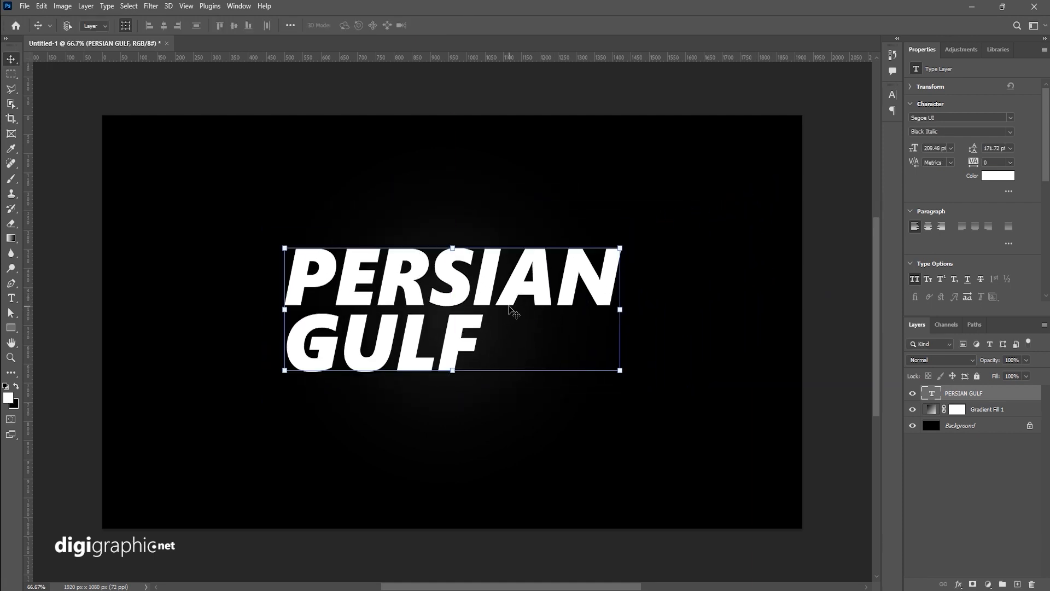
drag(511, 307, 508, 306)
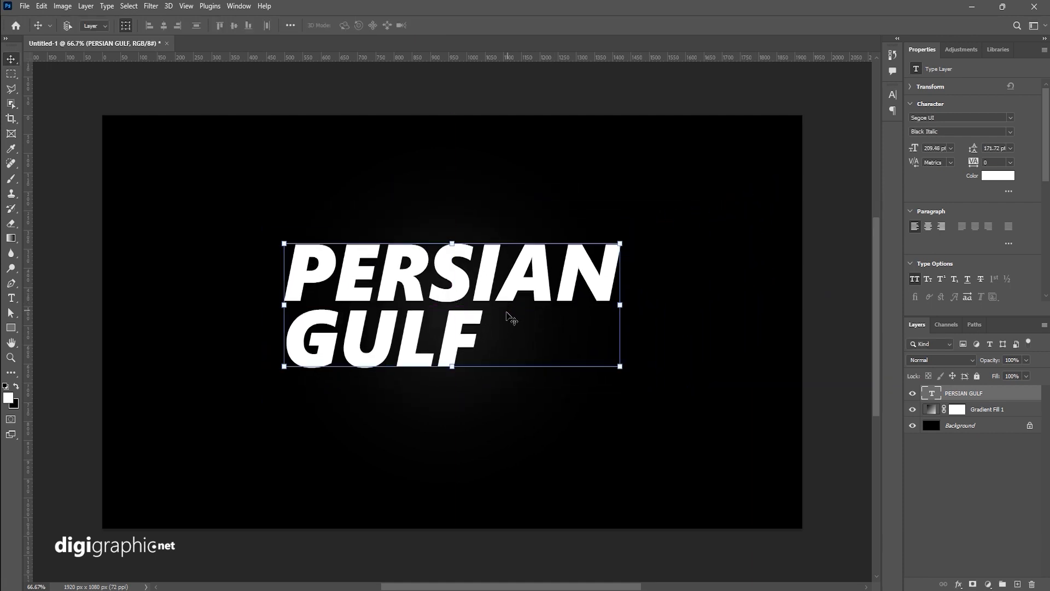
click(126, 25)
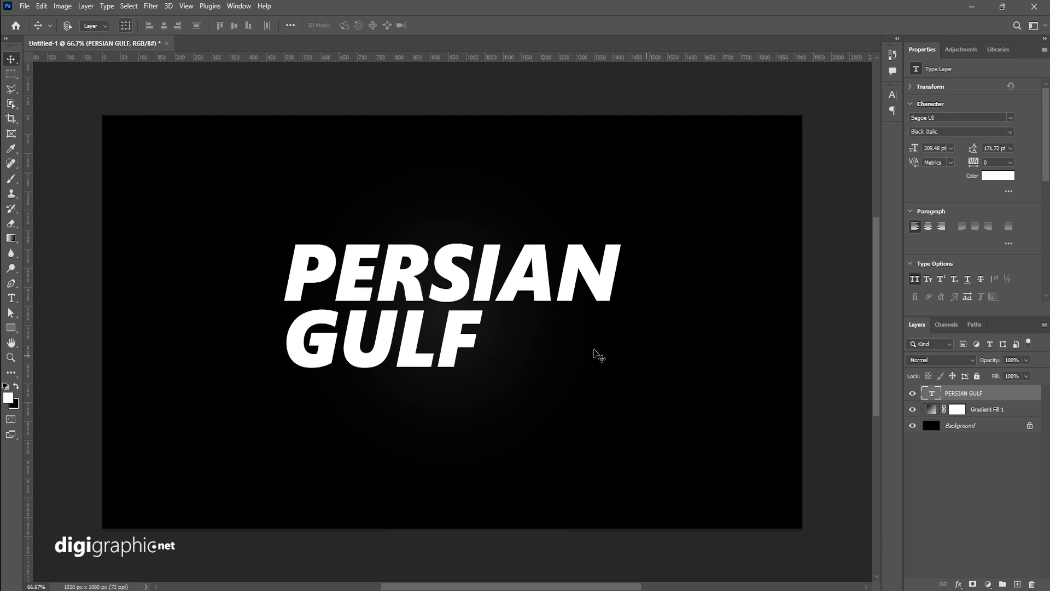
Step: Add a Gradient Overlay to the text layer and set the gradient's left colour stop to 574531
scroll(471, 370, down, 4)
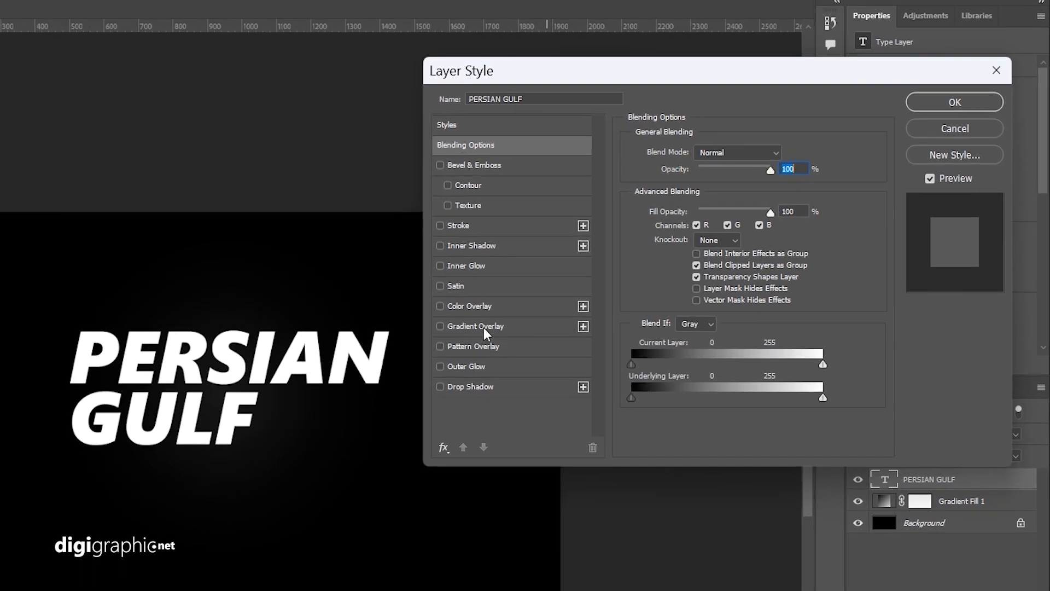
click(483, 327)
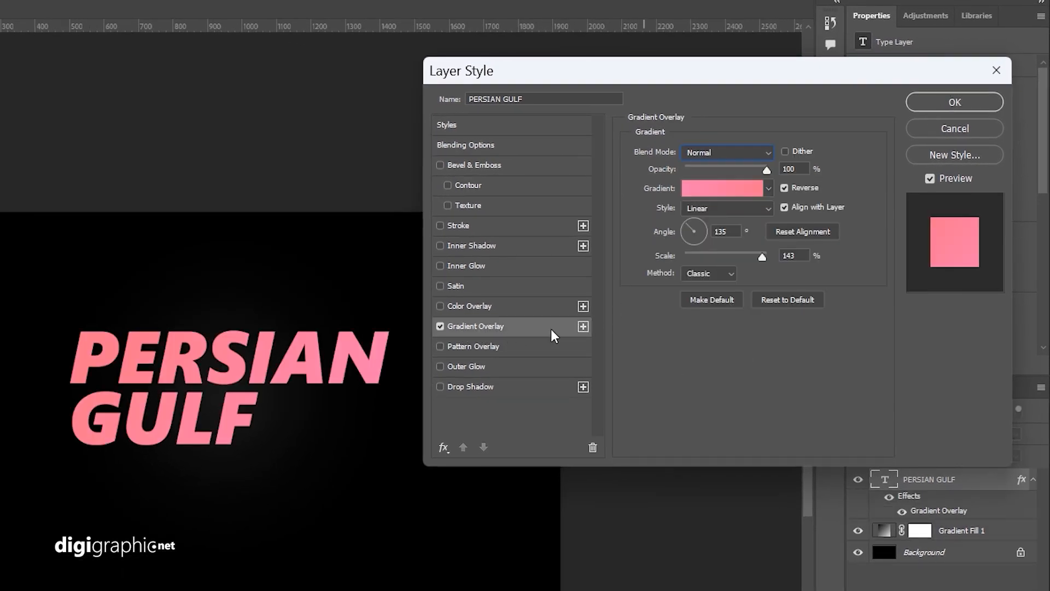
click(721, 190)
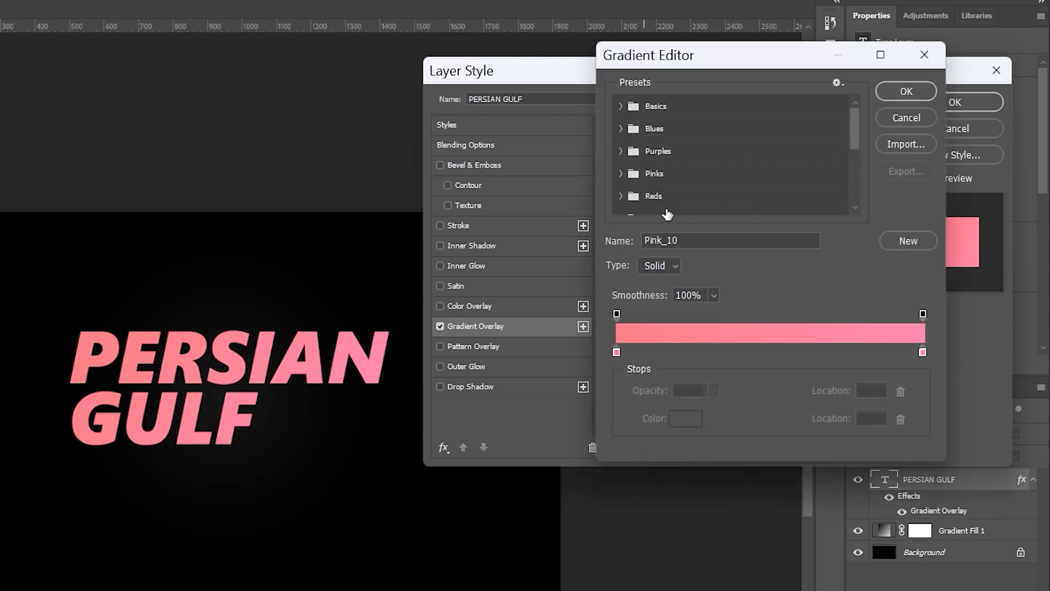
double_click(616, 353)
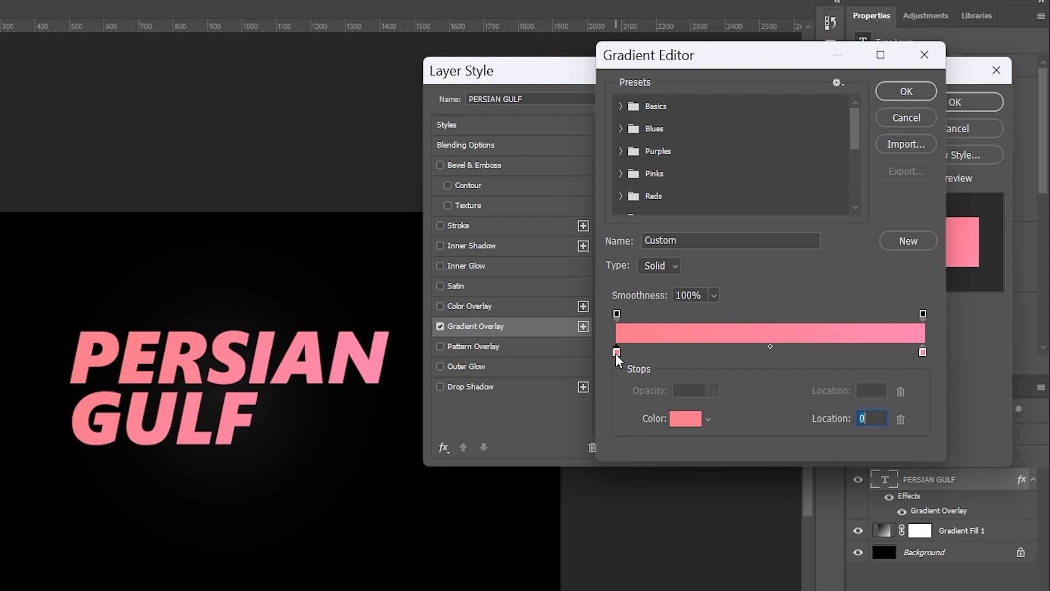
click(710, 294)
click(695, 301)
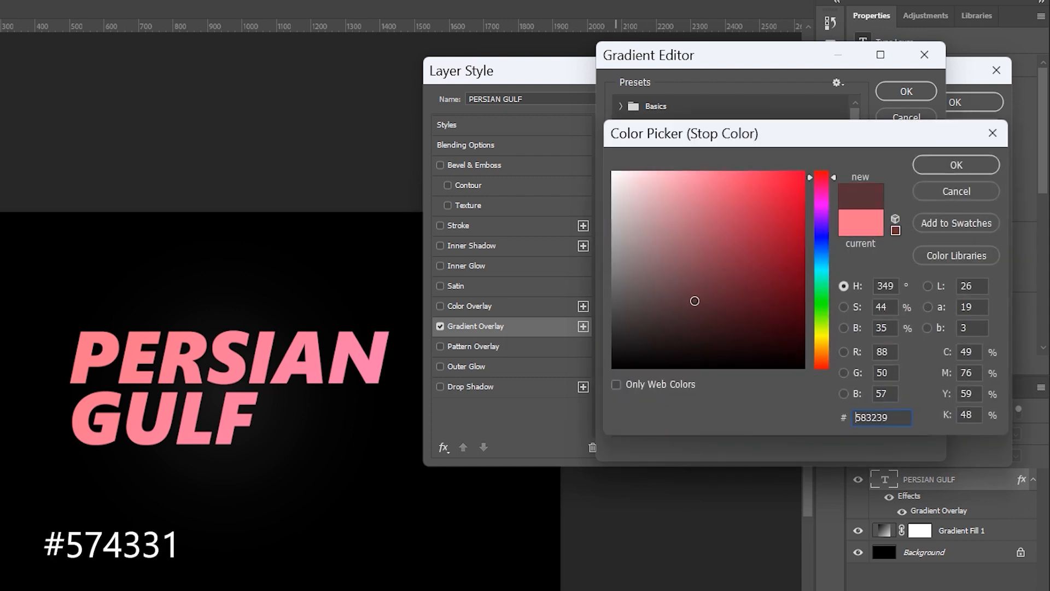
mouse_move(822, 331)
mouse_down()
mouse_move(823, 361)
mouse_move(824, 351)
mouse_up()
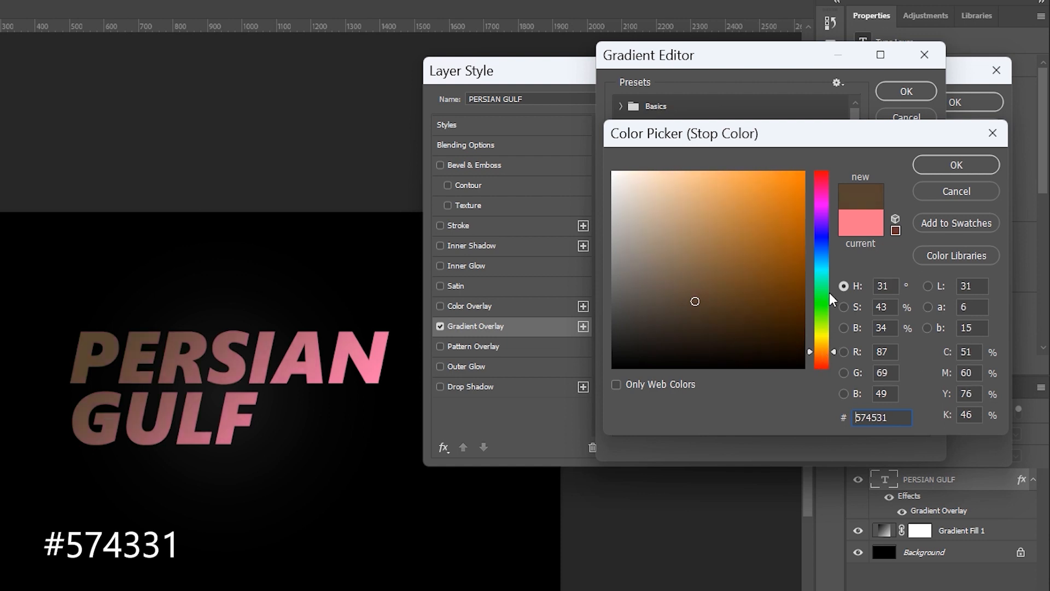
click(952, 166)
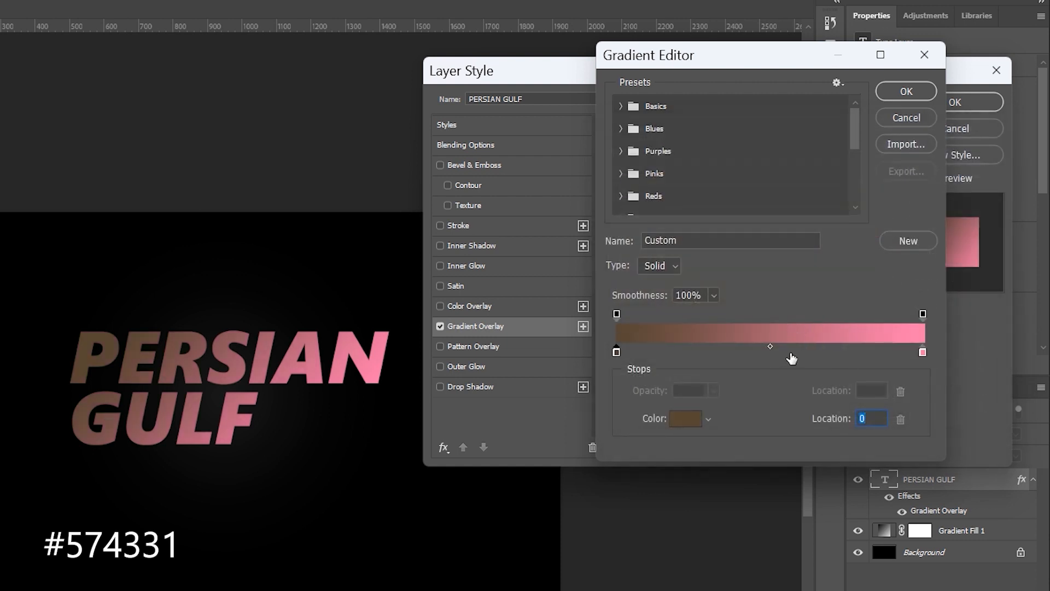
Step: Add a gradient stop at location 68 coloured ab7f50
double_click(825, 353)
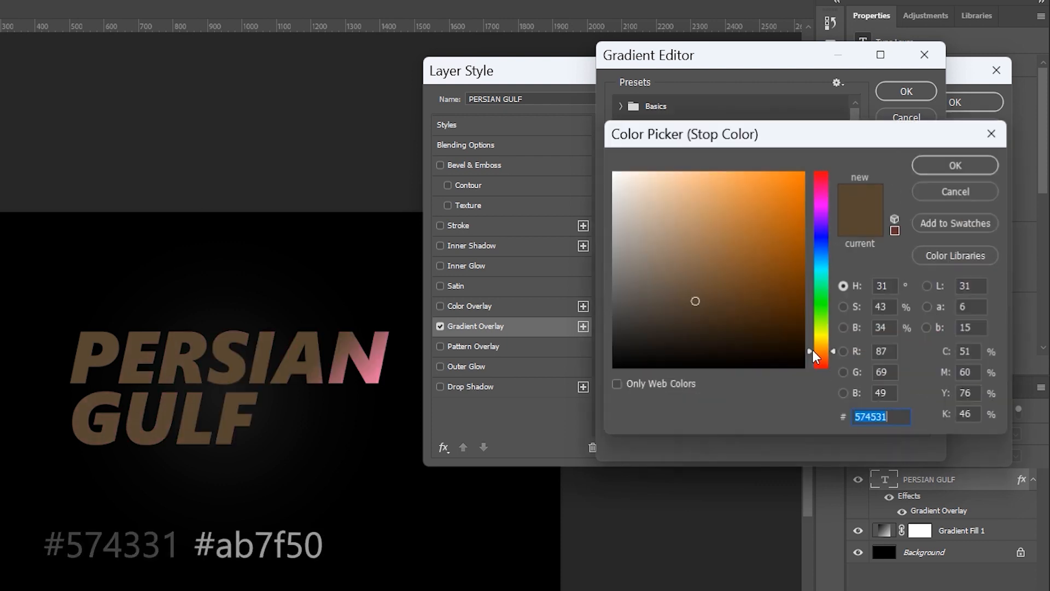
mouse_move(695, 302)
mouse_down()
mouse_move(750, 230)
mouse_move(705, 225)
mouse_move(714, 237)
mouse_up()
click(936, 169)
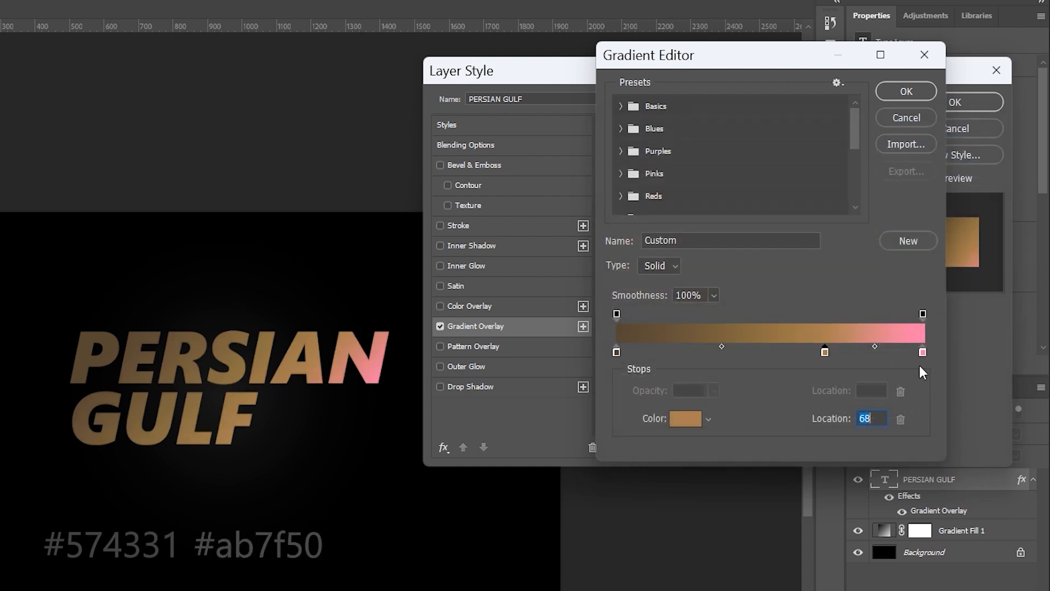
Step: Replace the pink end stop with a dark brown stop at location 96
drag(923, 353, 881, 383)
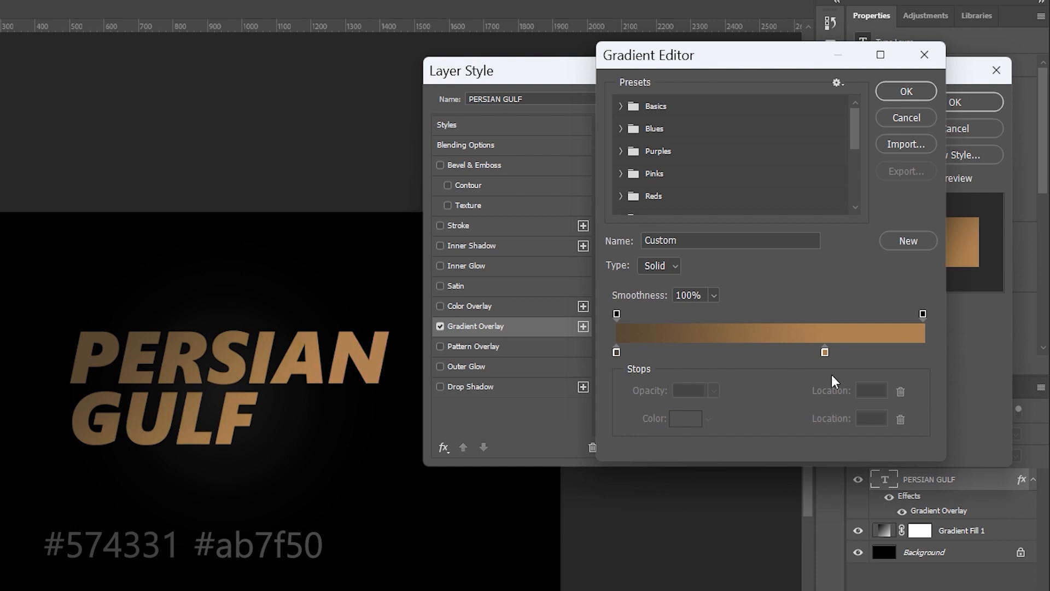
click(616, 353)
click(912, 353)
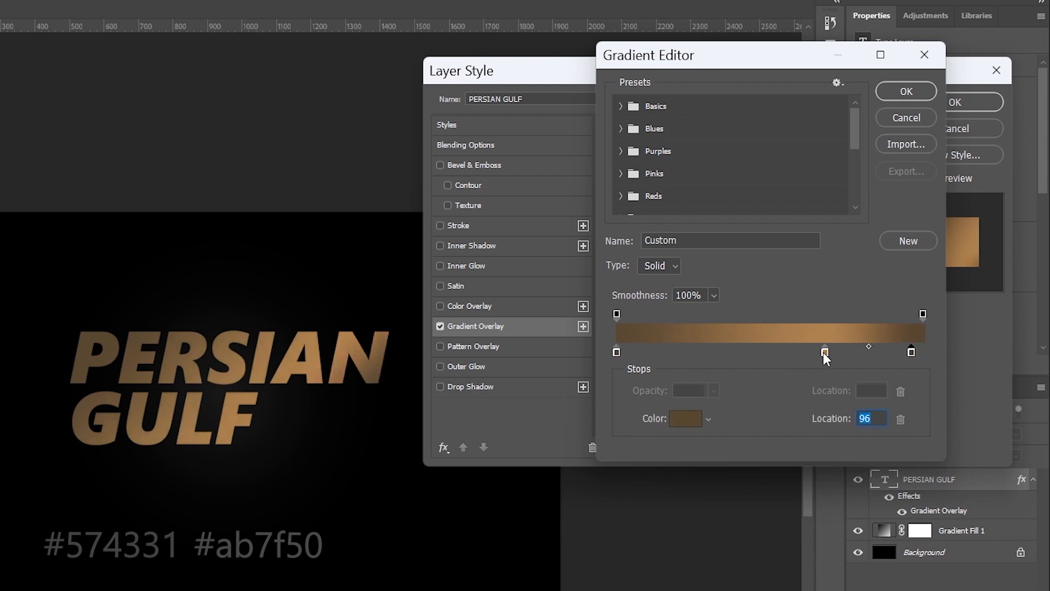
Step: Move the ab7f50 stop to location 50 and add a daaa76 stop at location 26
drag(825, 353, 771, 353)
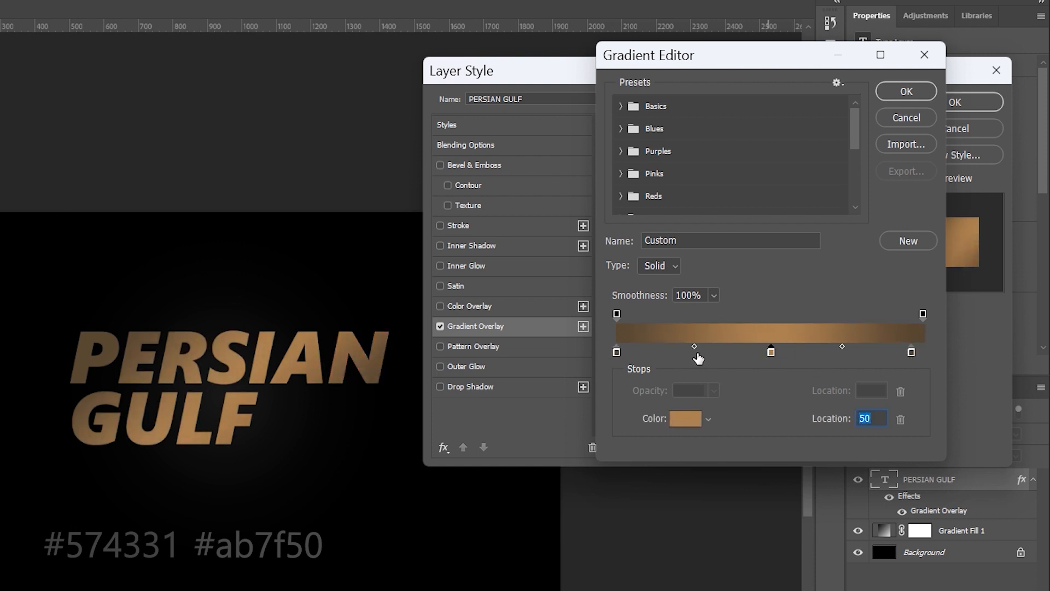
click(699, 354)
double_click(698, 355)
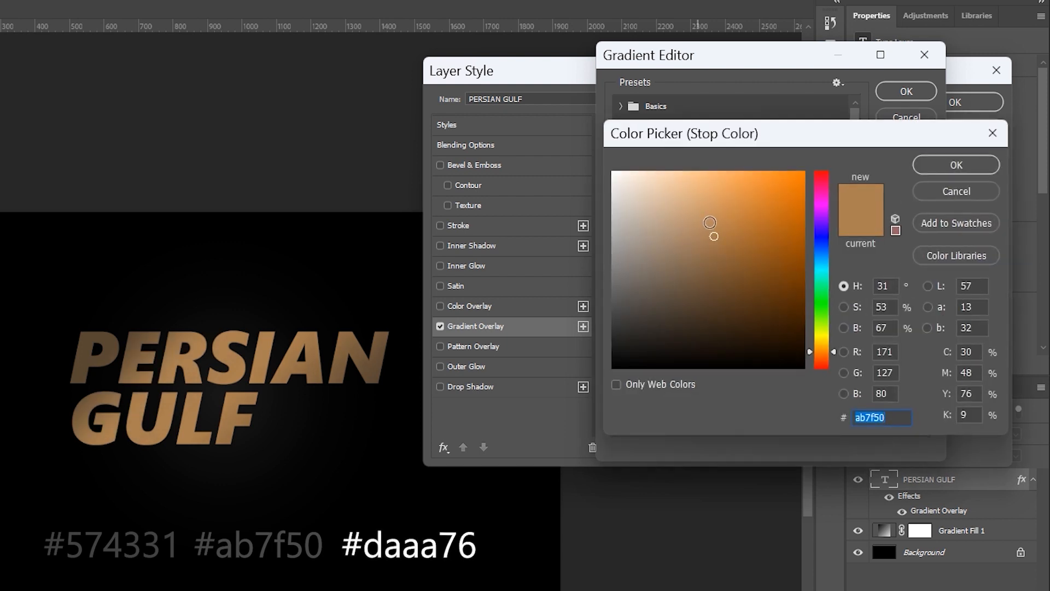
drag(692, 225, 700, 200)
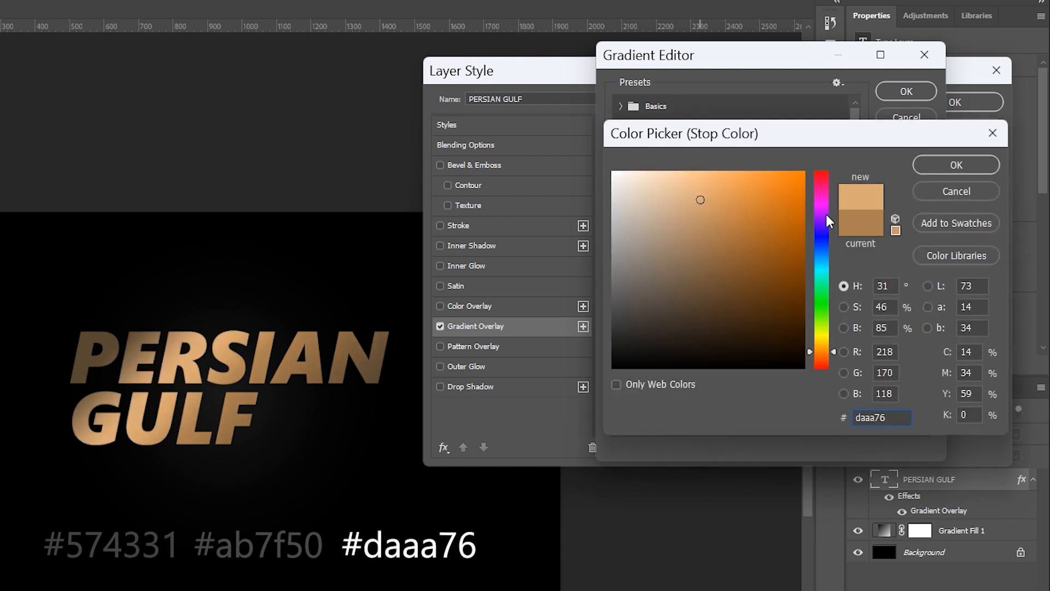
click(929, 166)
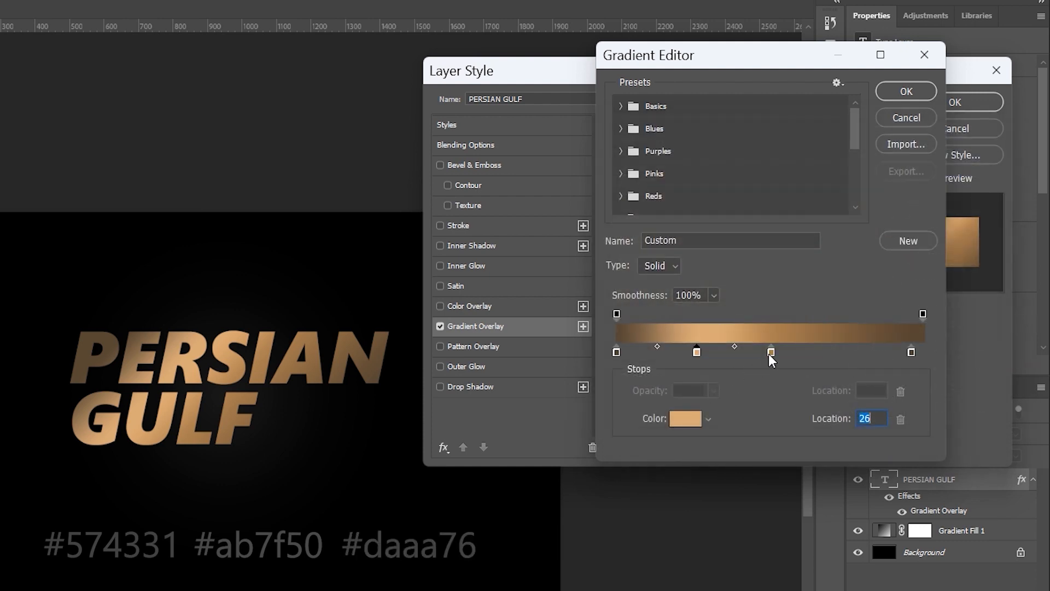
Step: Add dark brown stops at locations 13, 33 and 59 plus two more towards the right end
click(616, 353)
click(716, 354)
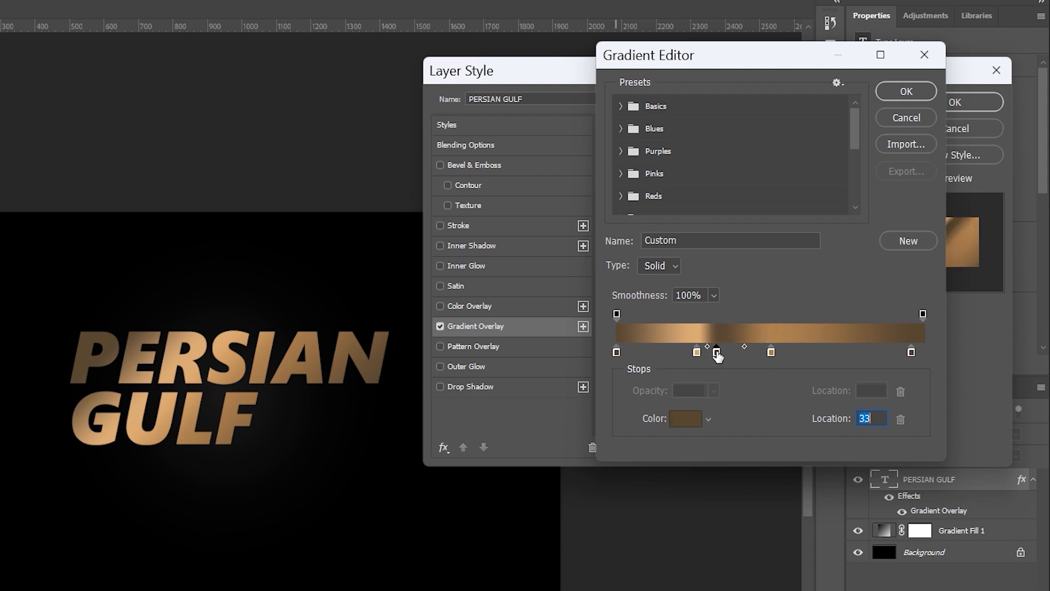
click(656, 353)
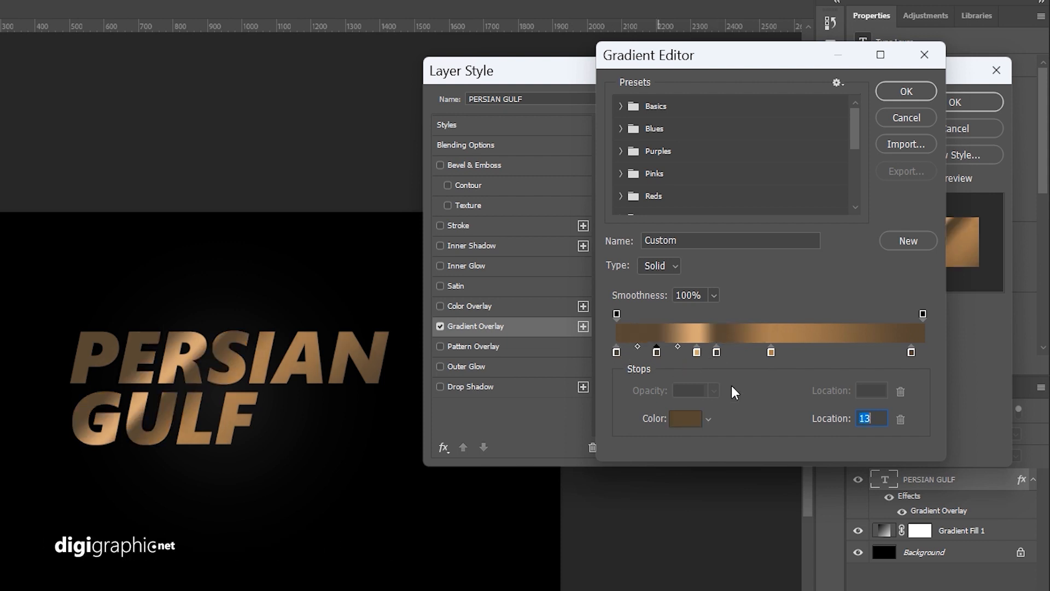
click(796, 352)
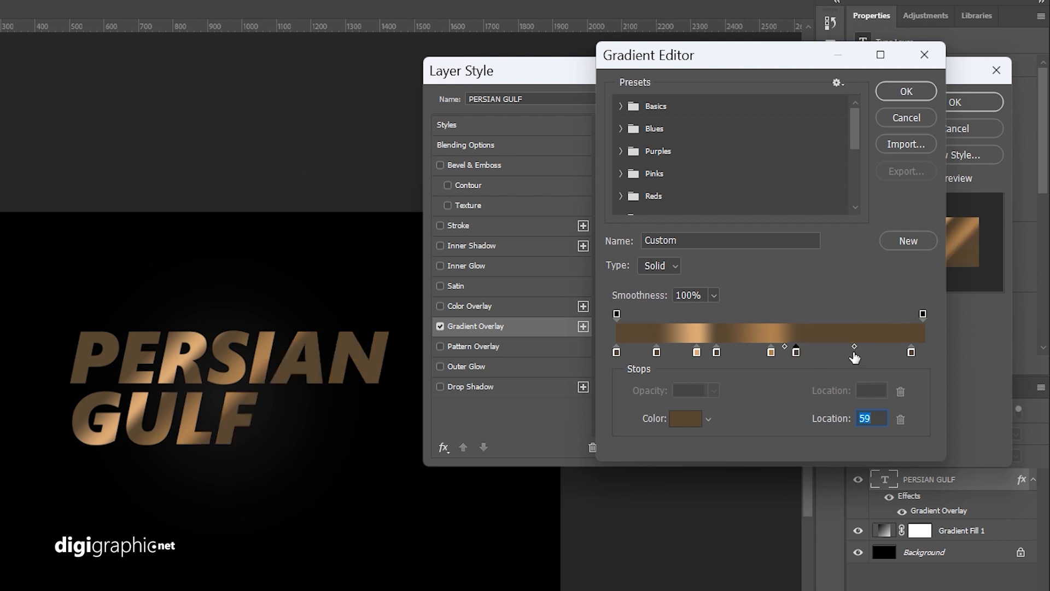
click(835, 353)
click(874, 353)
Step: Add light stops between the dark ones, including one at location 78, and apply the gradient
click(771, 353)
click(816, 353)
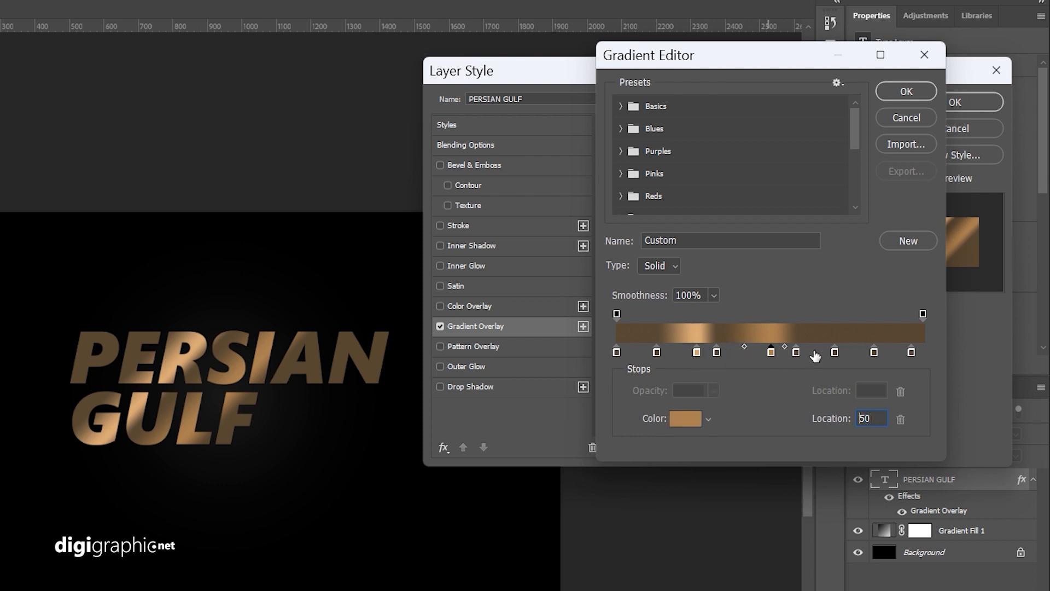
click(855, 354)
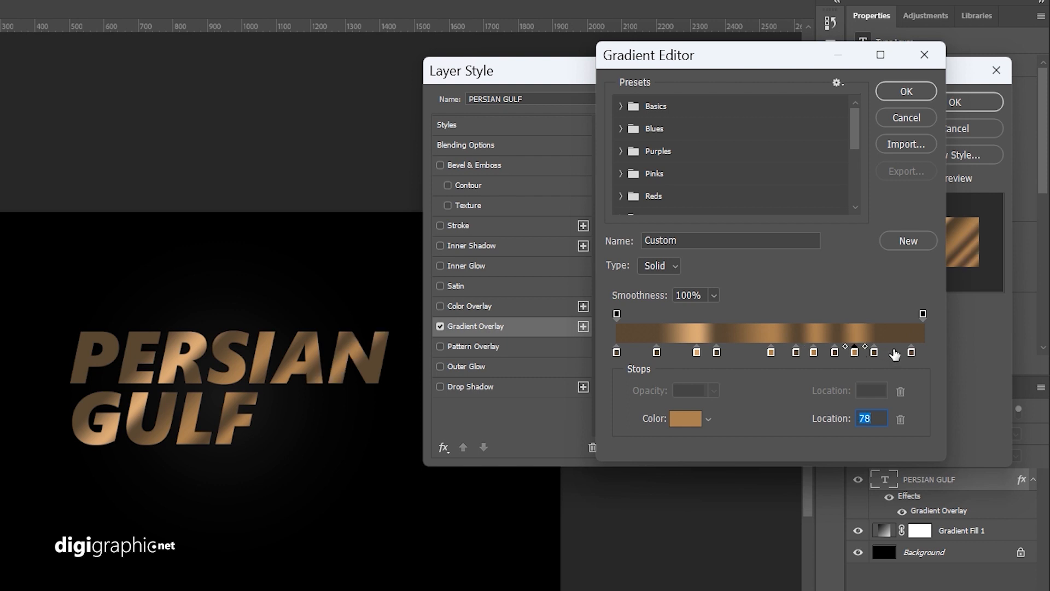
click(636, 353)
key(Return)
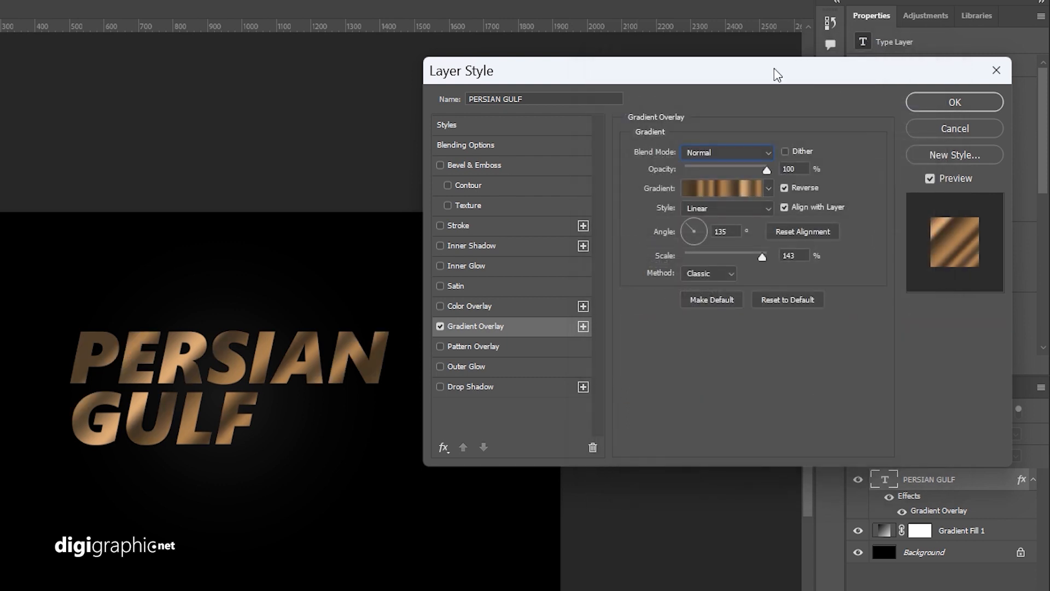
drag(776, 70, 832, 60)
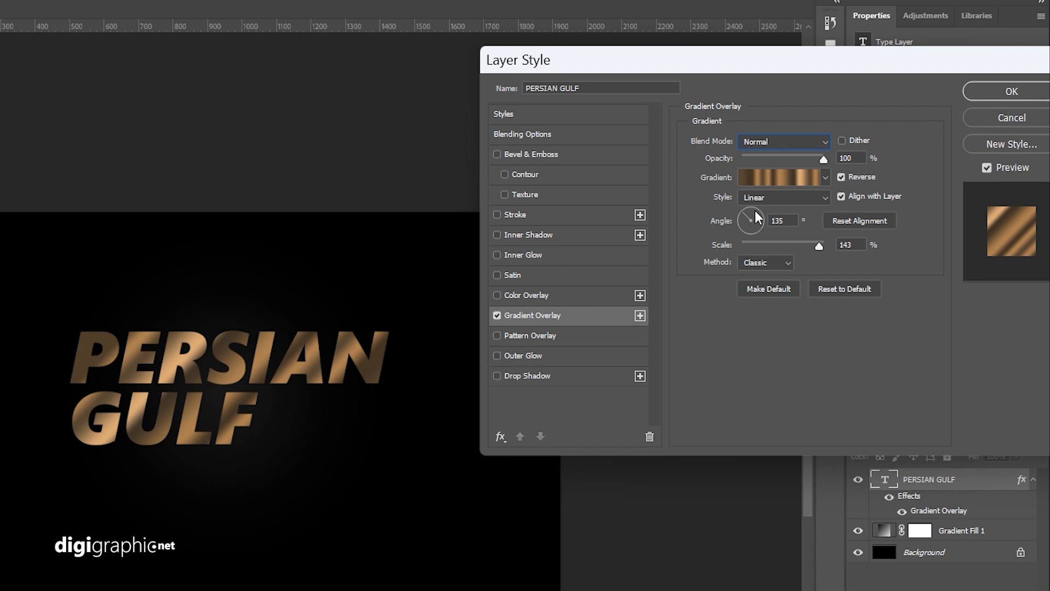
Step: Set the gradient overlay's angle to 139° and its scale to 150%
drag(755, 216, 749, 223)
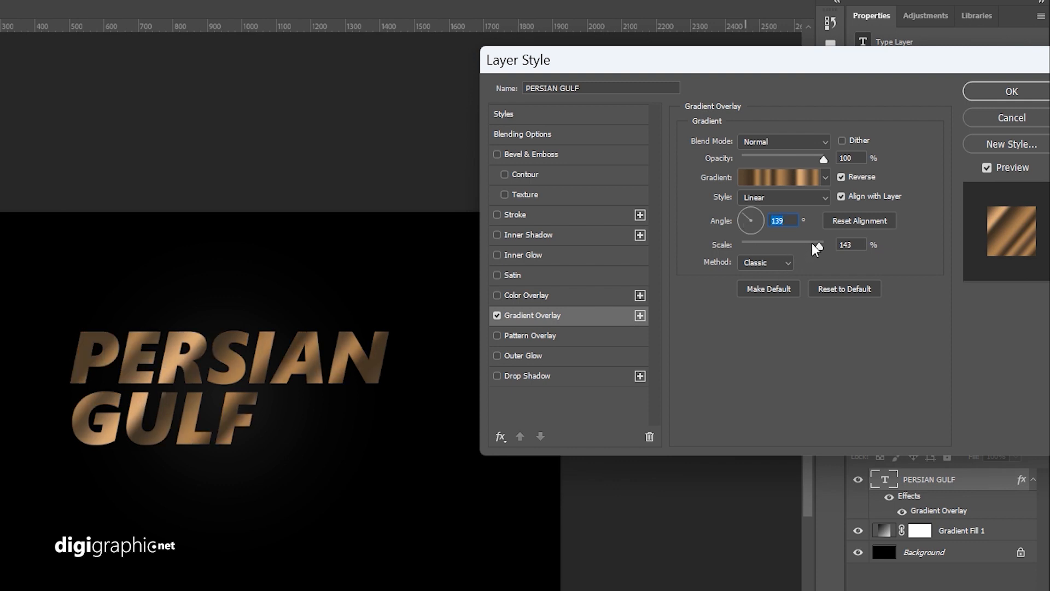
mouse_move(818, 245)
mouse_down()
mouse_move(785, 244)
mouse_move(825, 247)
mouse_up()
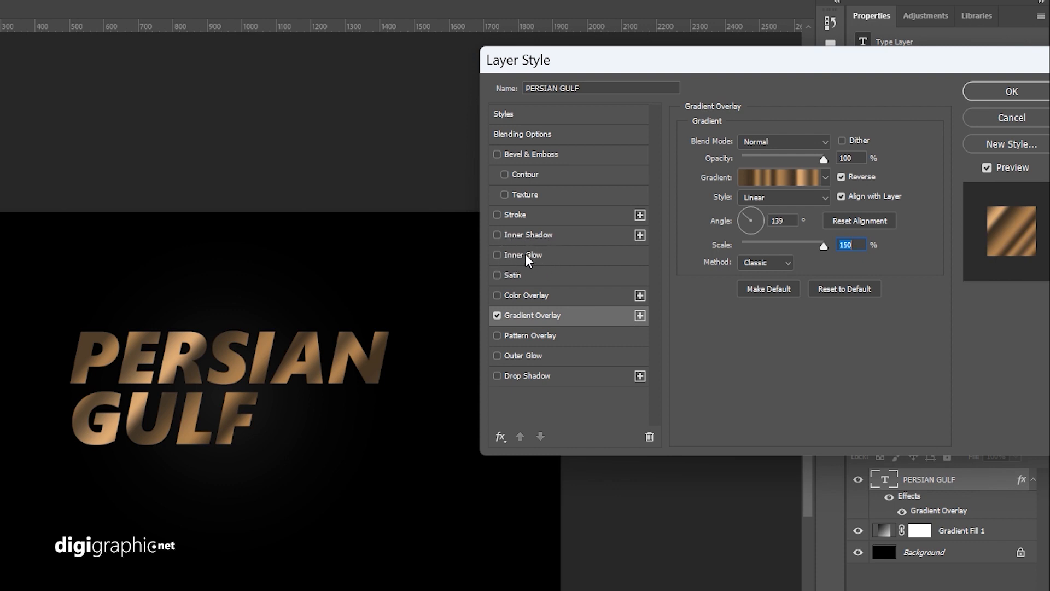
Step: Enable Inner Glow on the text with a white Overlay glow at 61% opacity and 10% choke, then apply the style
click(500, 254)
click(530, 255)
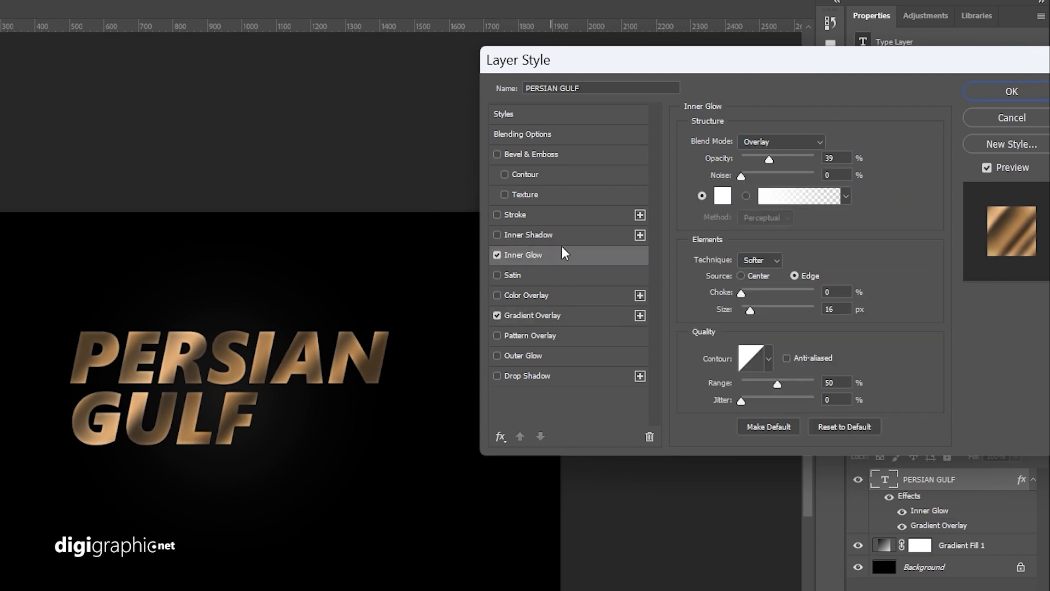
click(723, 196)
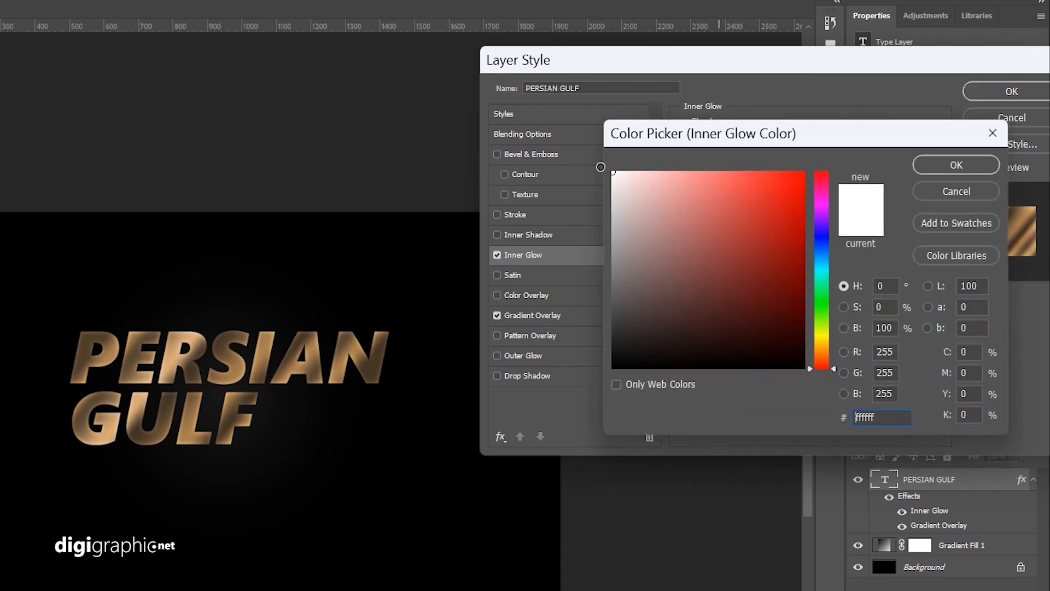
click(920, 166)
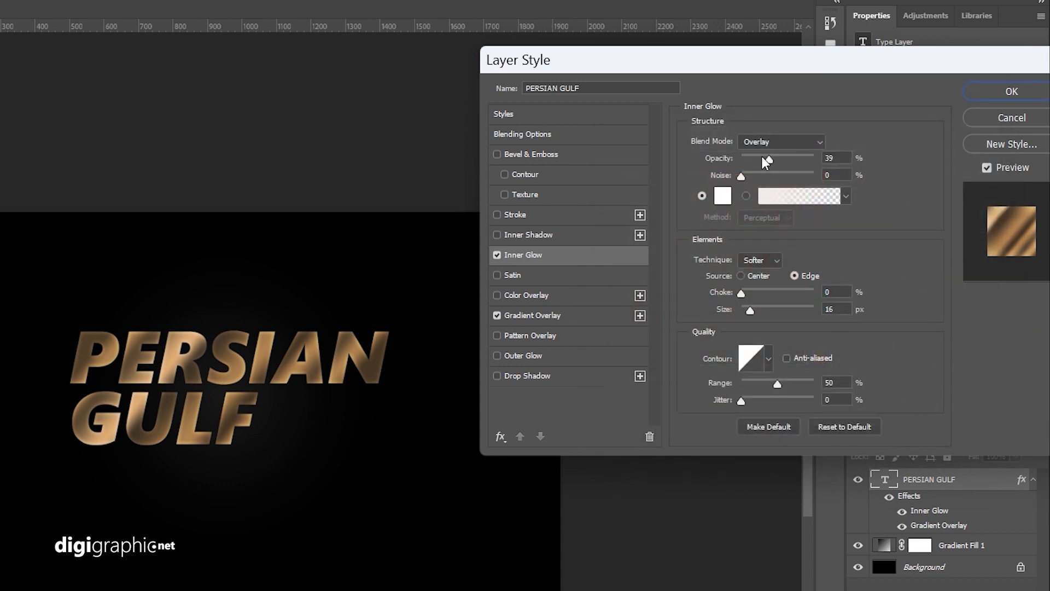
drag(768, 155, 783, 152)
mouse_move(750, 308)
mouse_down()
mouse_move(763, 310)
mouse_move(749, 308)
mouse_move(749, 291)
mouse_up()
click(786, 159)
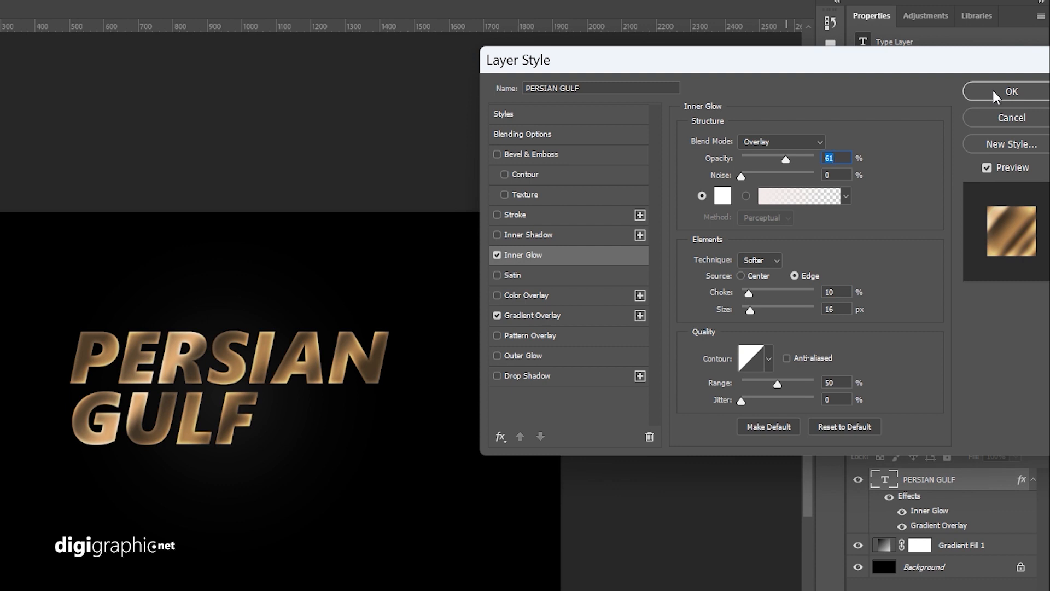
click(993, 91)
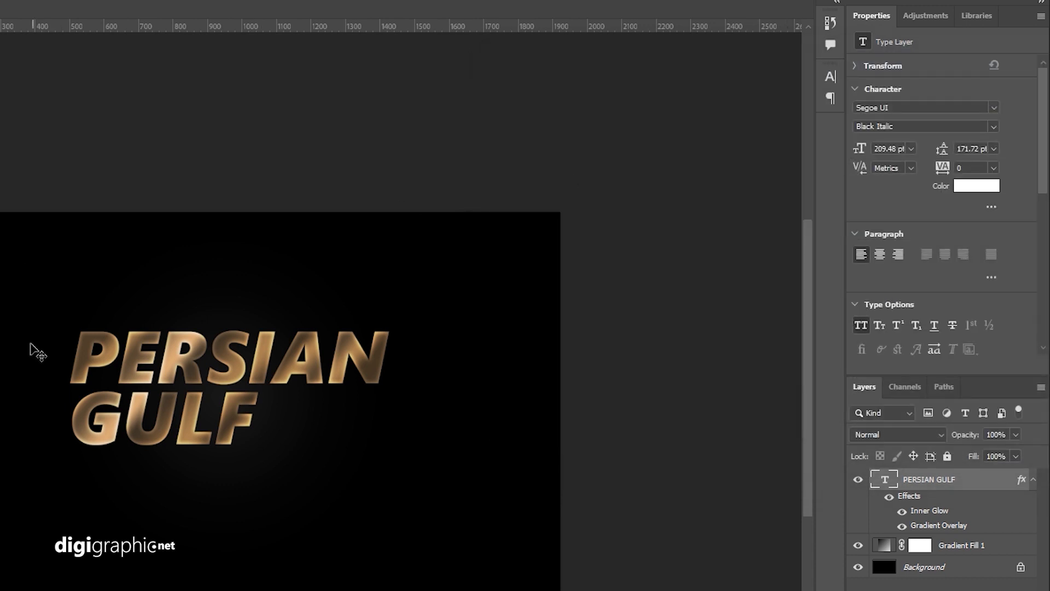
Step: Create a new layer and paint one large soft gold brush spot near the end of PERSIAN
scroll(33, 351, down, 3)
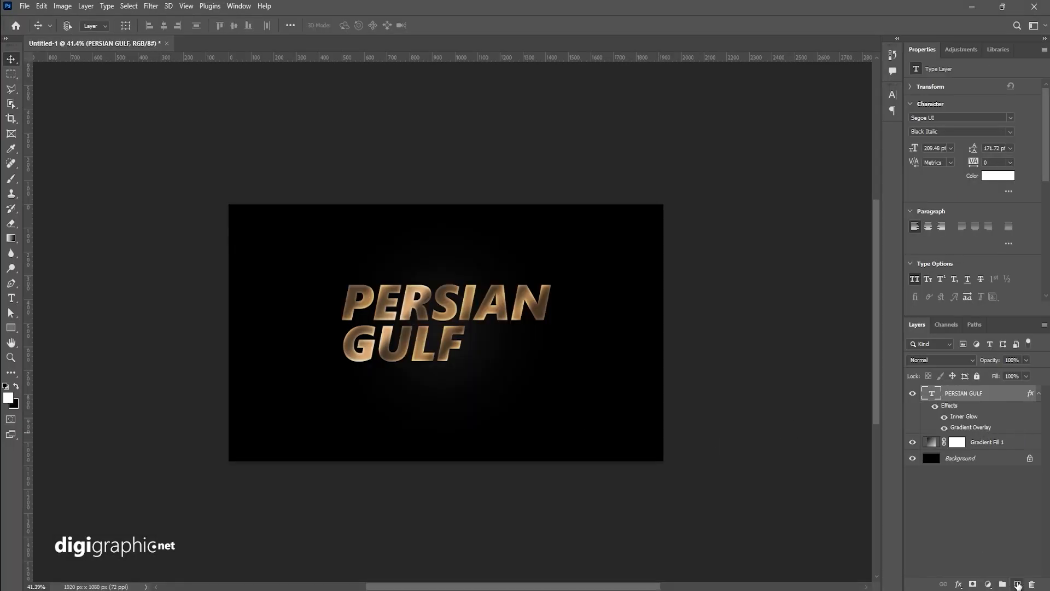
click(1017, 584)
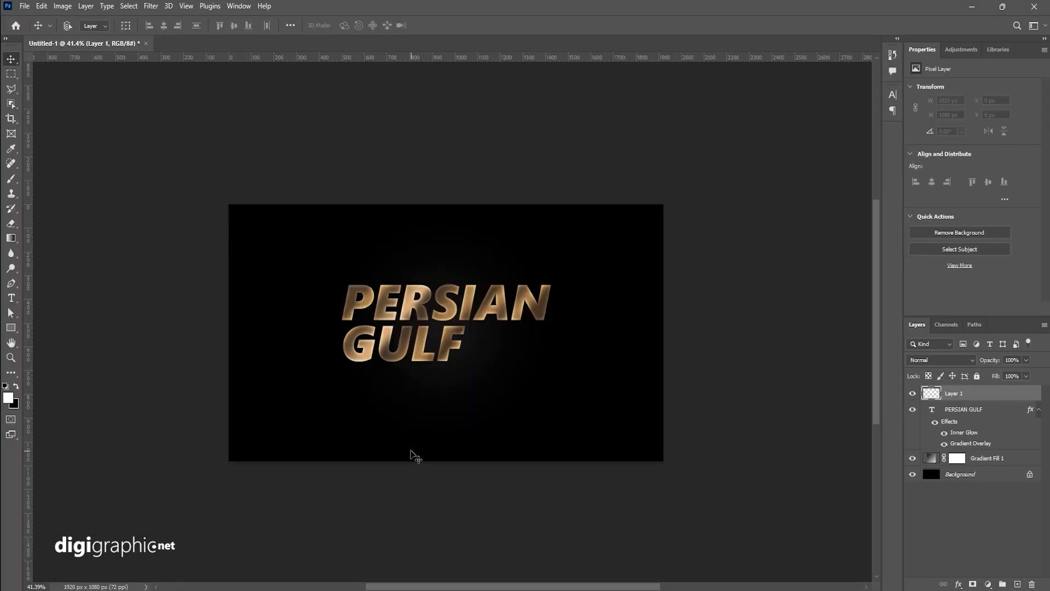
click(12, 179)
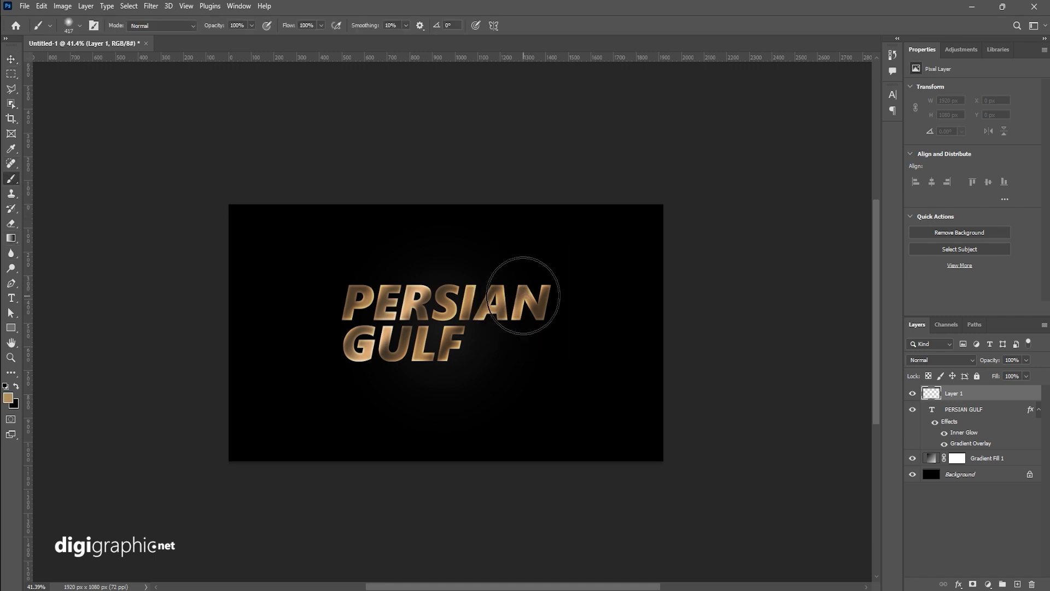
click(502, 298)
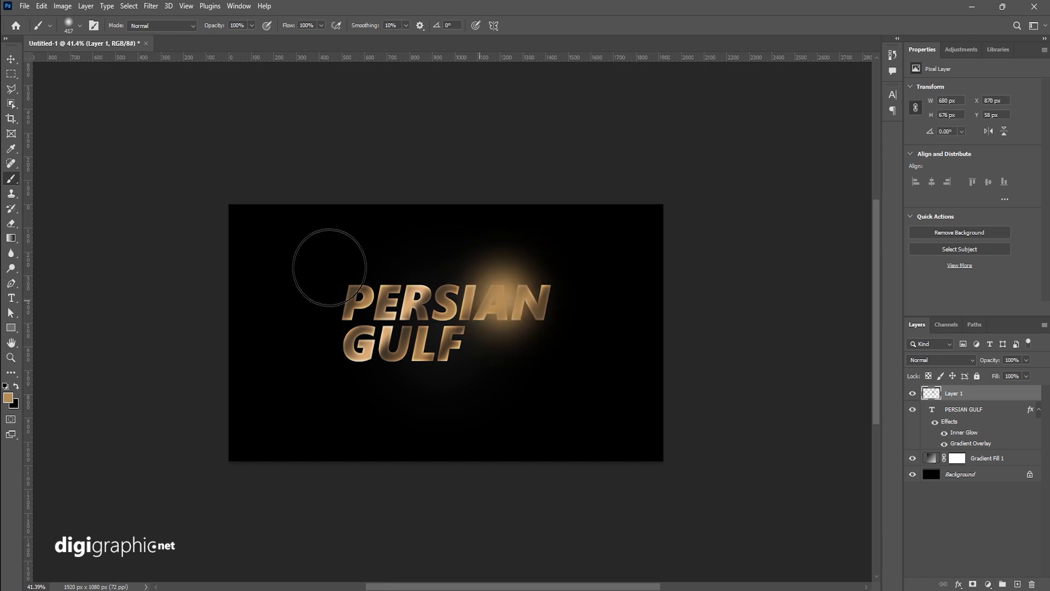
Step: Set the glow layer to Screen blend mode, shift it left over PERSIAN, and lower its opacity to 43%
click(971, 363)
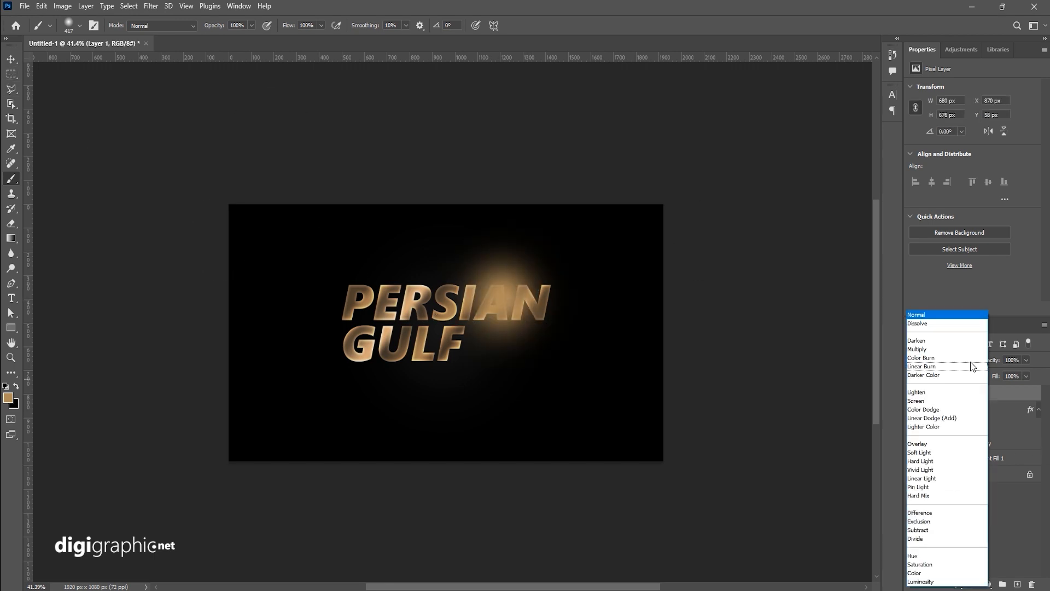
click(946, 402)
click(11, 58)
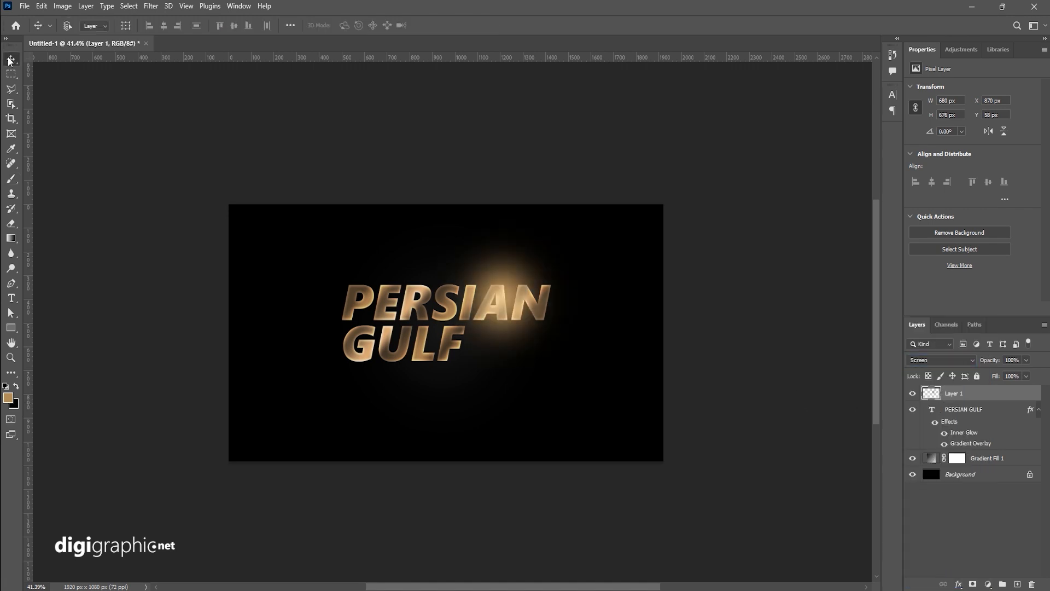
drag(485, 273, 402, 284)
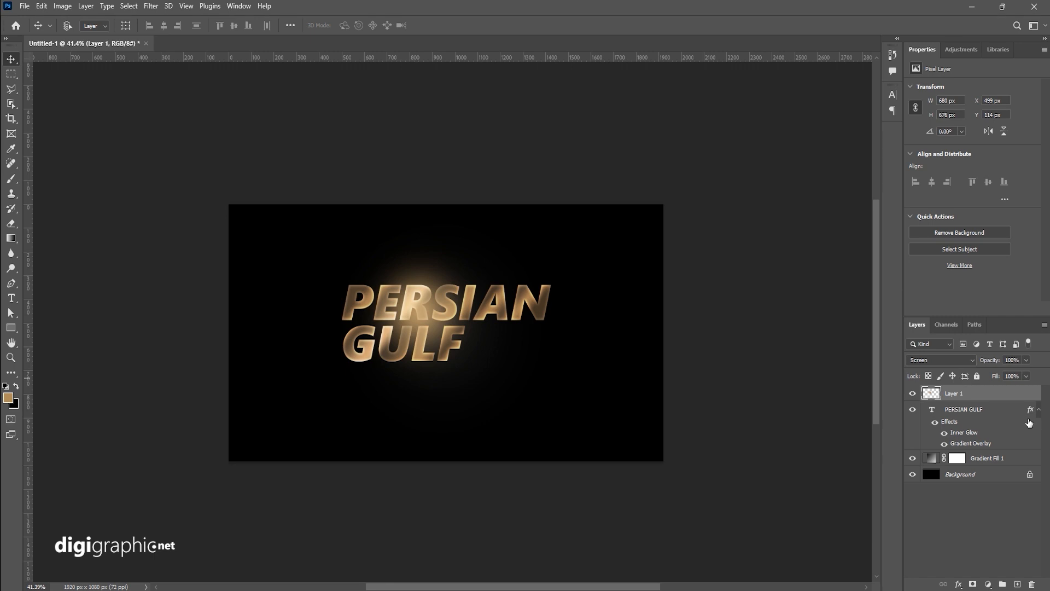
click(1027, 360)
drag(992, 373, 997, 373)
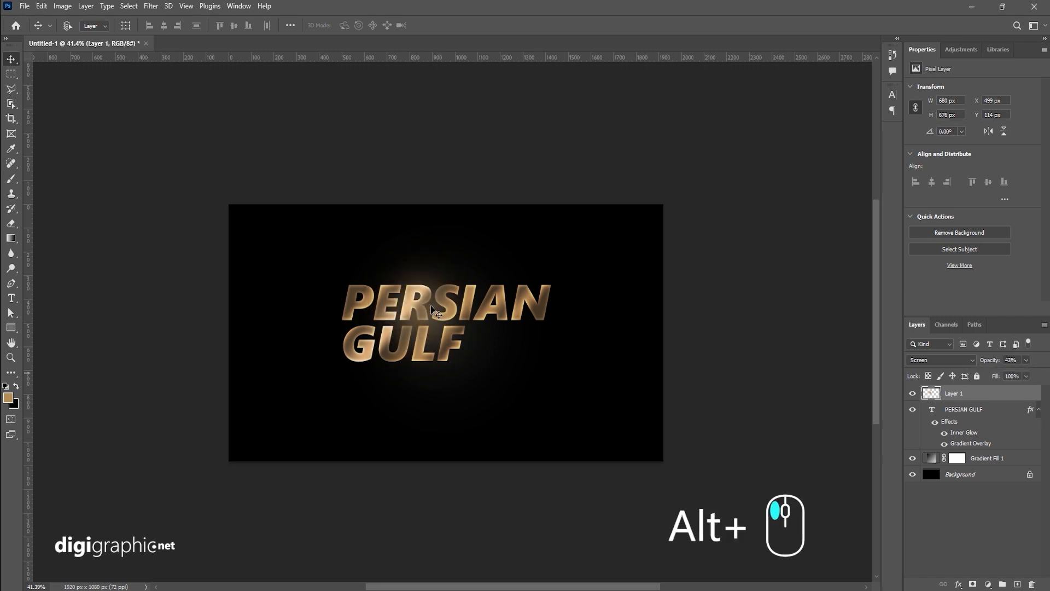
Step: Duplicate the glow to the right end of PERSIAN and scale the copy down to about 56%
drag(430, 301, 544, 302)
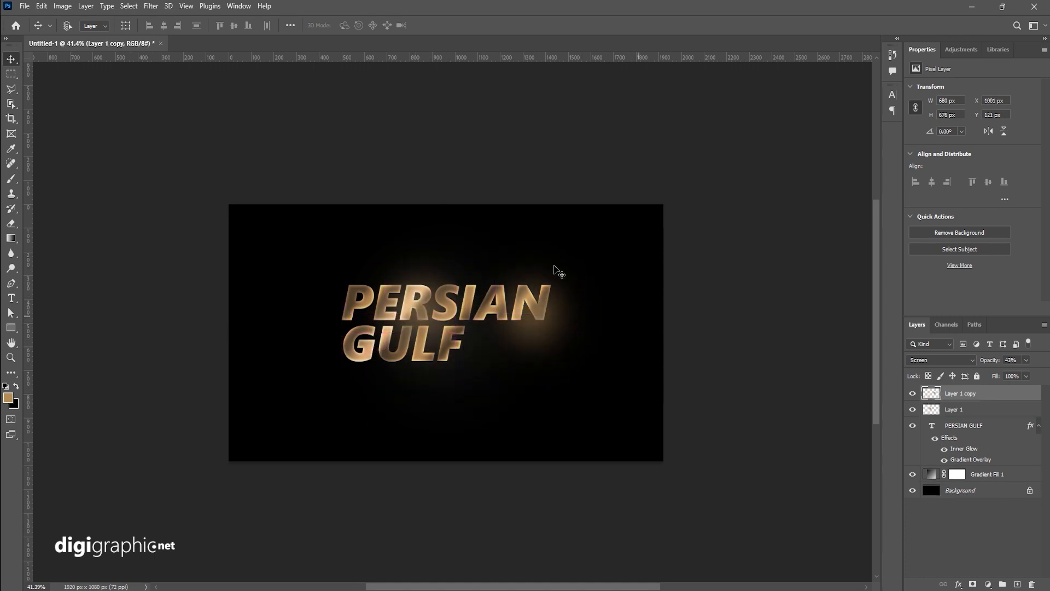
click(125, 25)
drag(609, 314, 541, 313)
drag(508, 309, 526, 302)
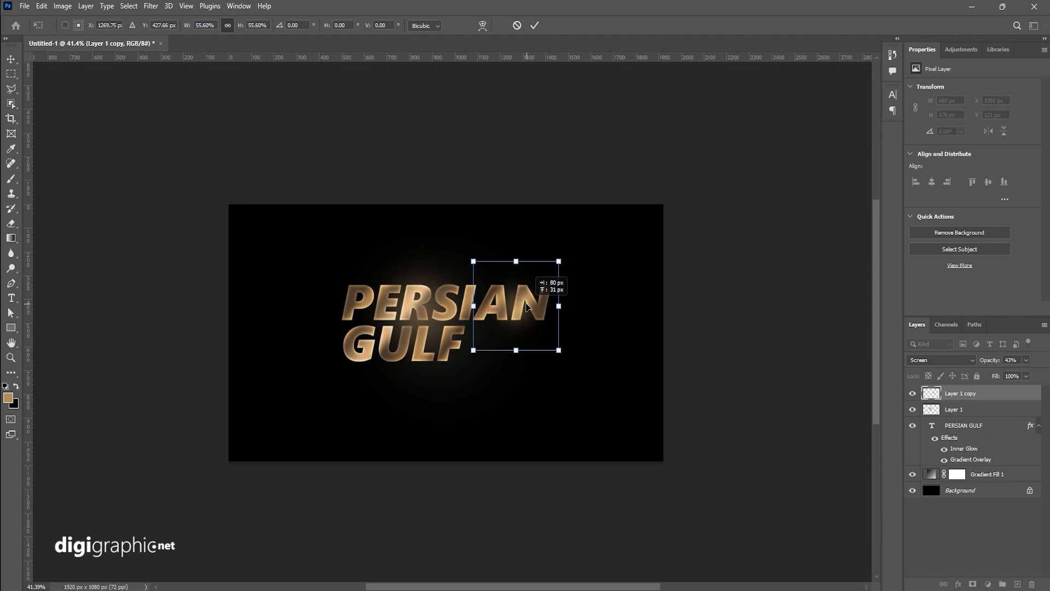
key(Return)
click(128, 26)
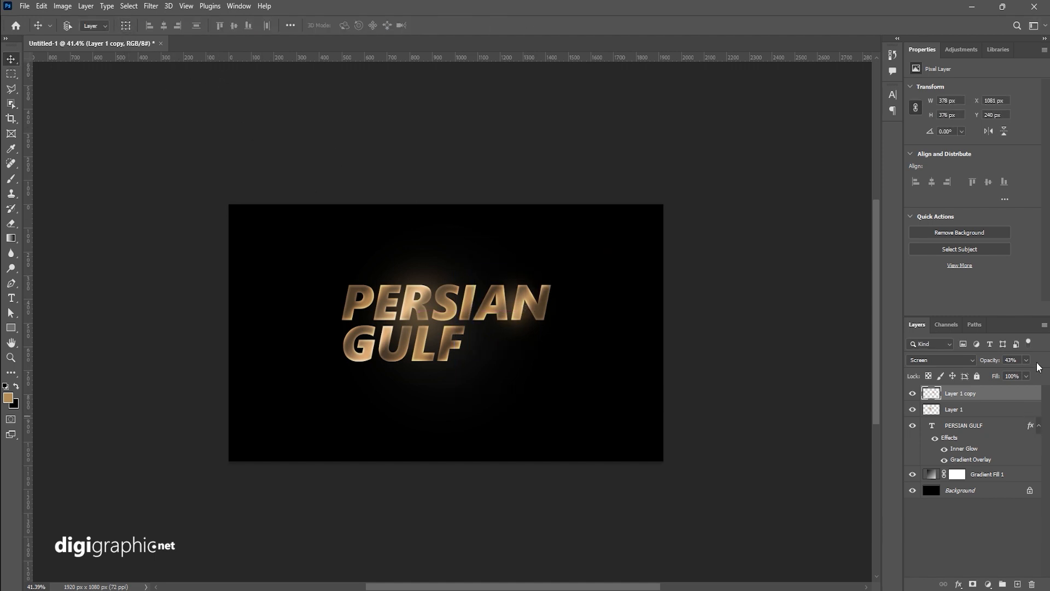
Step: Fit the canvas on screen and toggle the text layer's visibility to compare the result
key(ctrl+0)
click(912, 426)
click(913, 426)
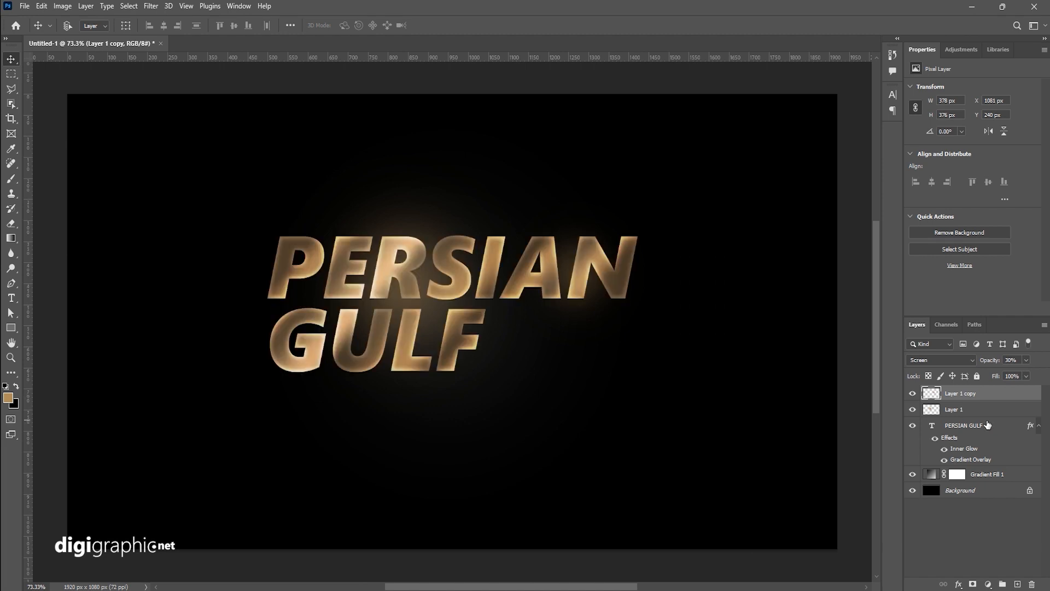
Step: Add a Drop Shadow to the text with 96% opacity, 15 px distance, 34% spread and 27 px size
click(1001, 425)
double_click(999, 426)
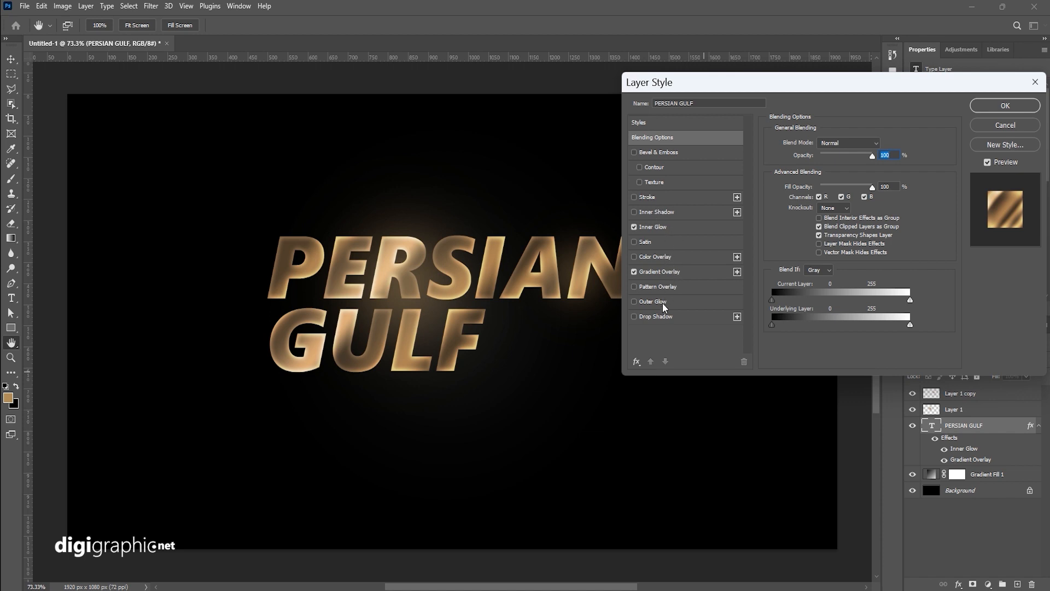
click(635, 317)
click(667, 322)
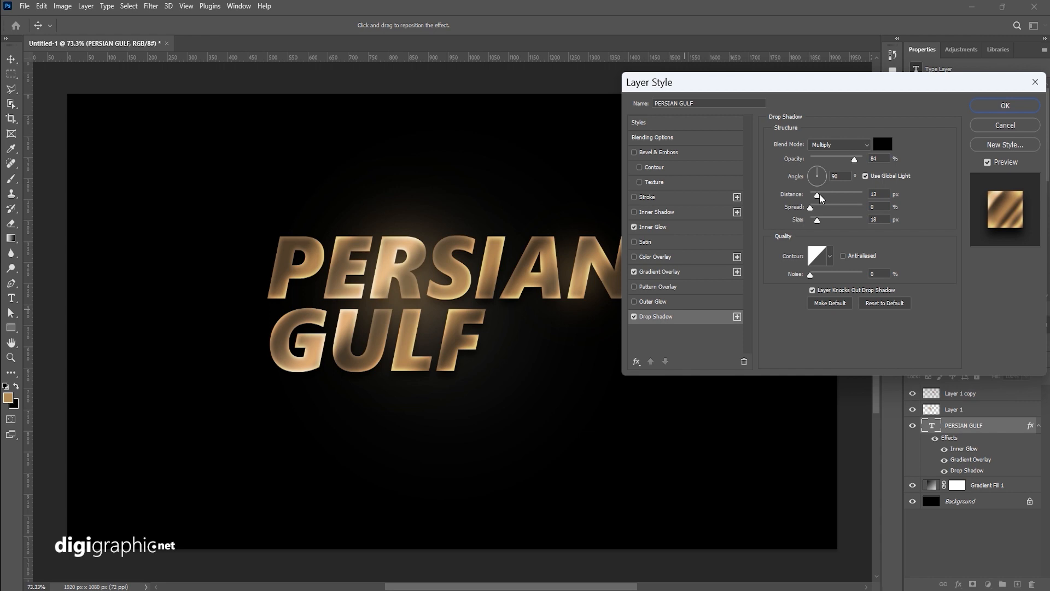
drag(820, 198, 820, 199)
drag(814, 212, 829, 212)
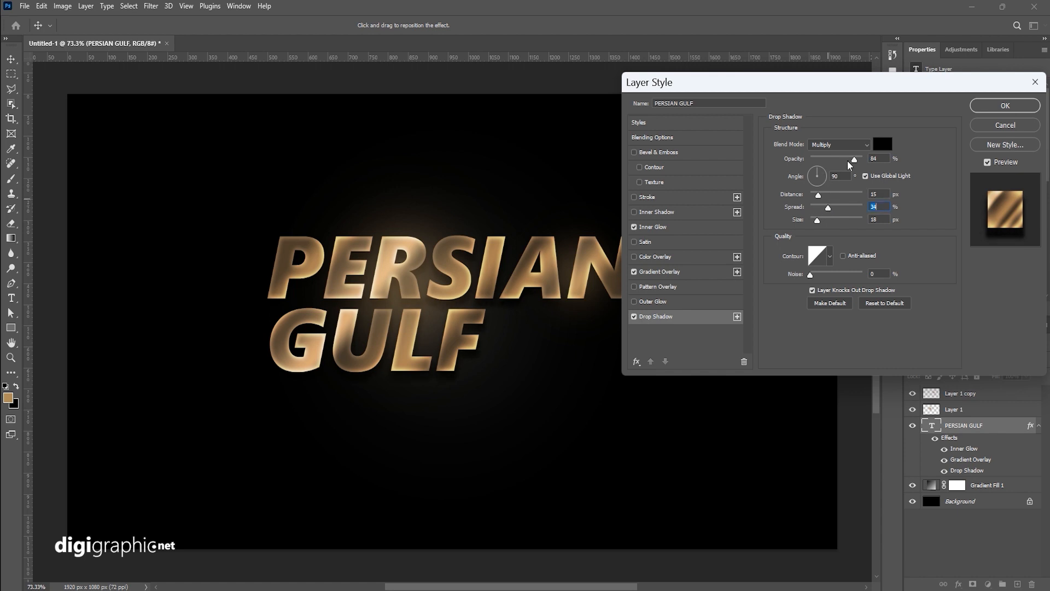
drag(848, 161, 852, 168)
drag(818, 223, 819, 220)
drag(753, 89, 803, 71)
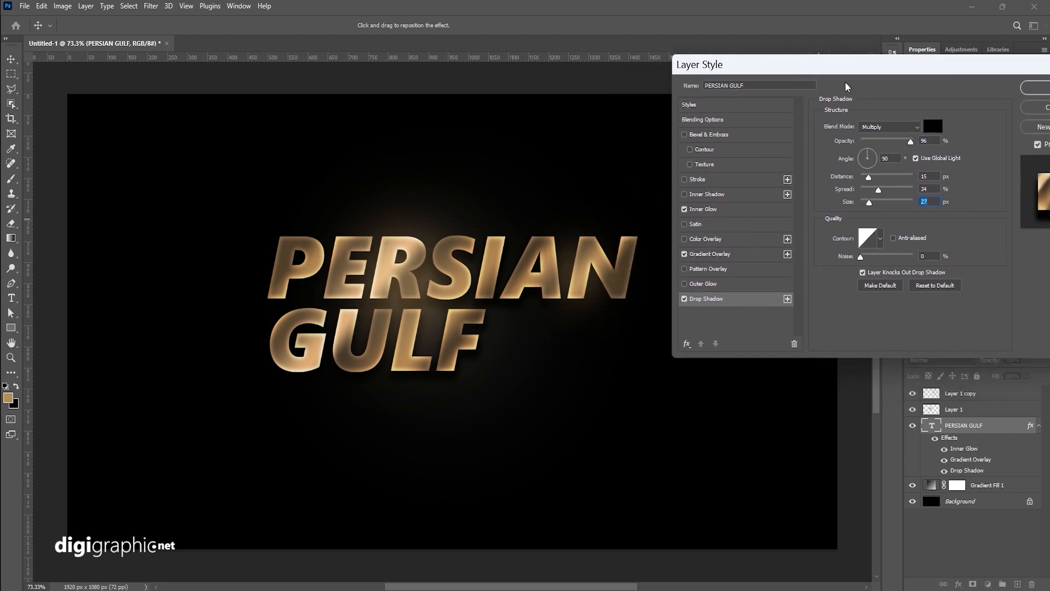
click(1036, 88)
Step: Preview the finished effect full-screen at different zoom levels and toggle the gradient fill layer's visibility
key(Tab)
scroll(575, 336, down, 2)
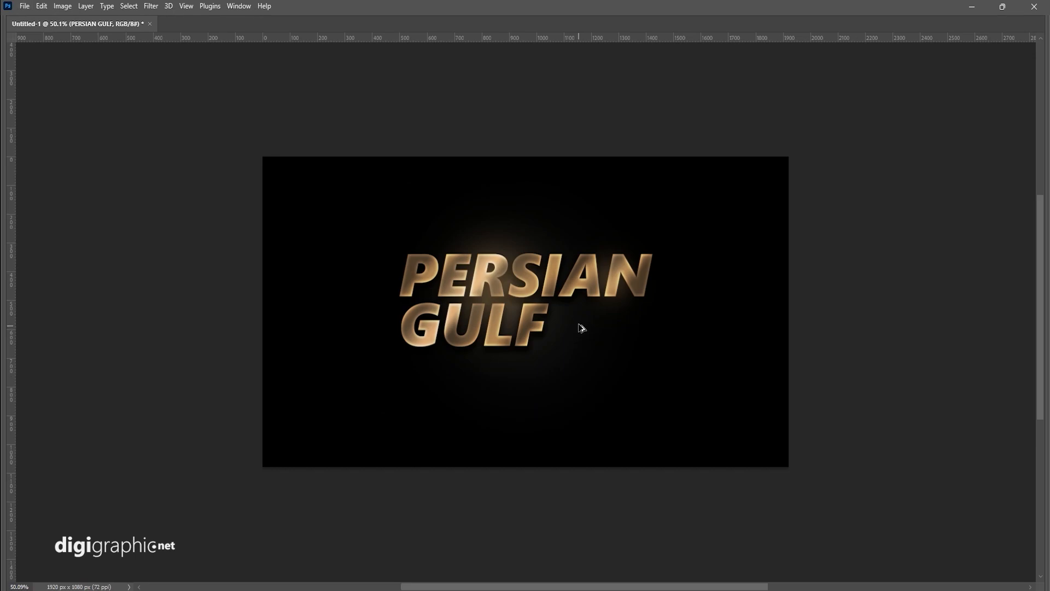
scroll(582, 327, up, 2)
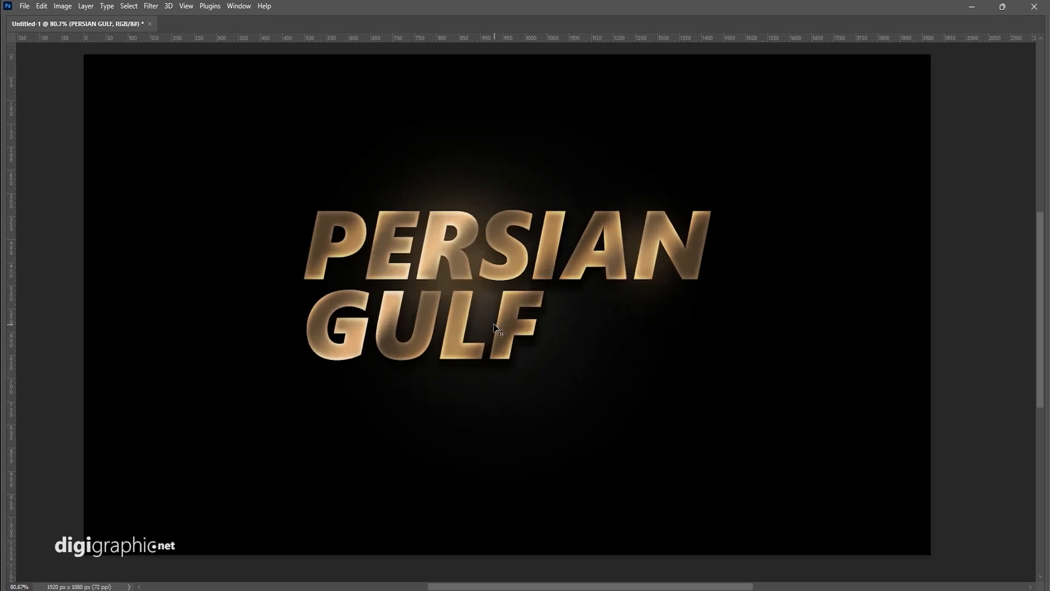
scroll(495, 328, down, 1)
key(Tab)
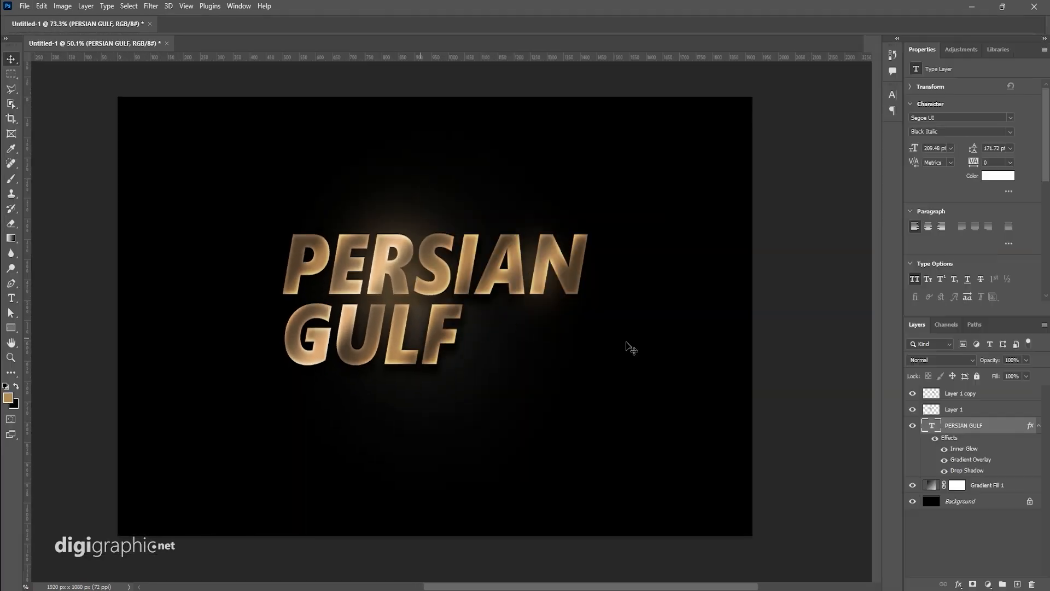
click(912, 486)
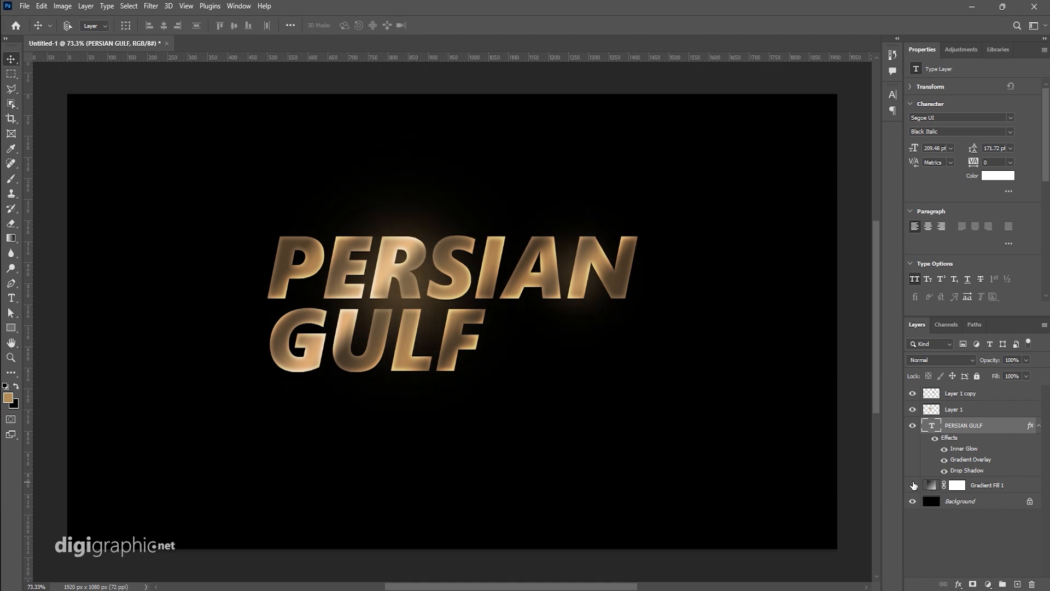
click(913, 485)
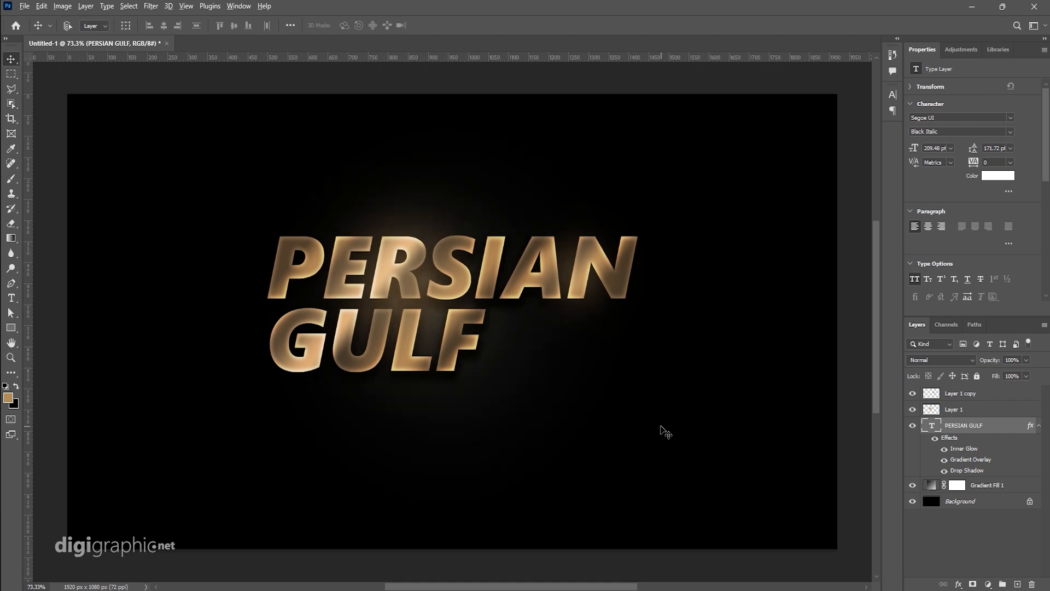